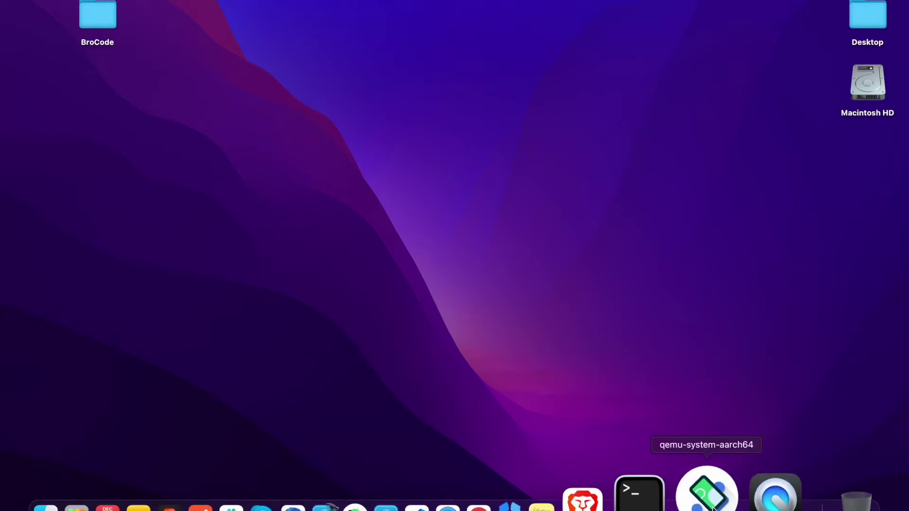
Step: From Terminal, cd into Desktop/BroCode/BroCode and open the project in VS Code with 'code .'
key("super+space")
type("qu")
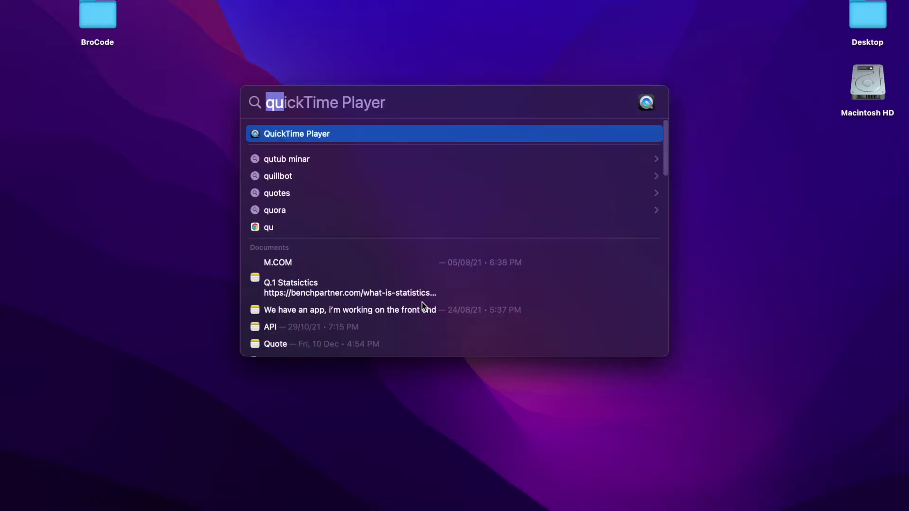
key("BackSpace")
key("BackSpace")
type("ter")
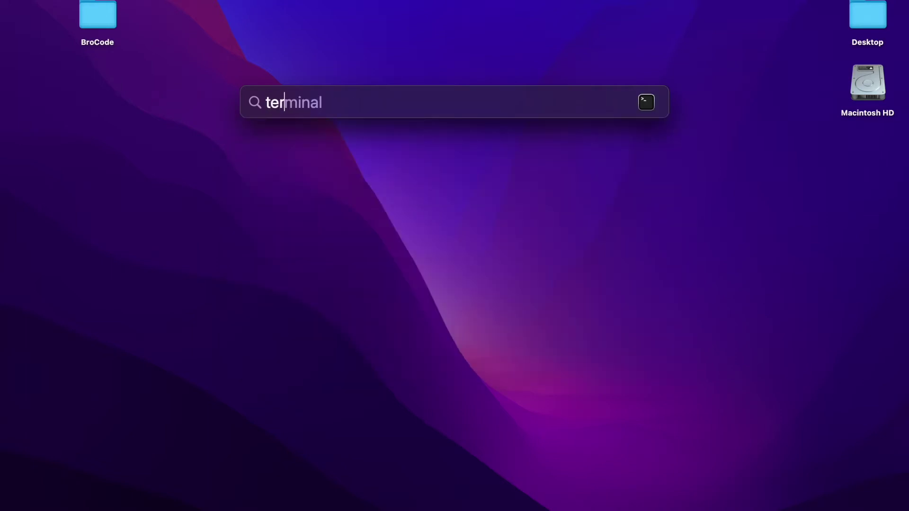
key("Return")
type("cd ")
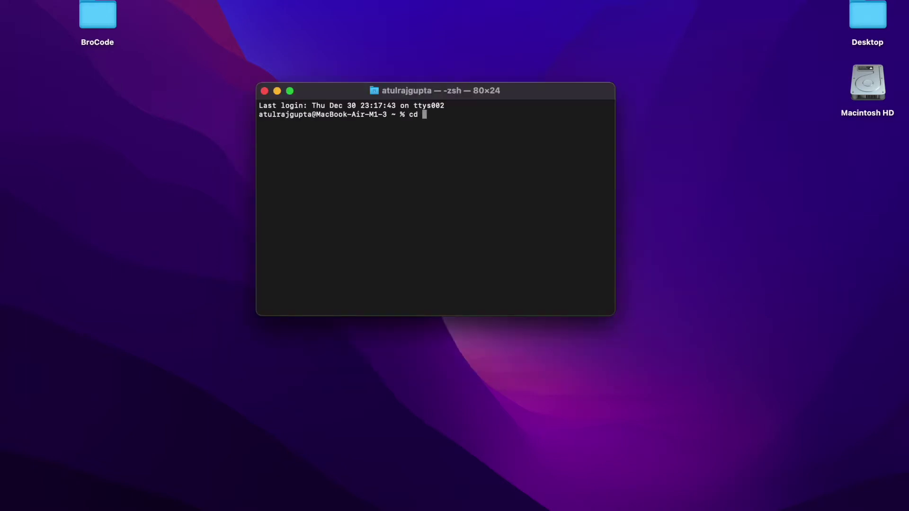
type("De")
key("Tab")
key("Tab")
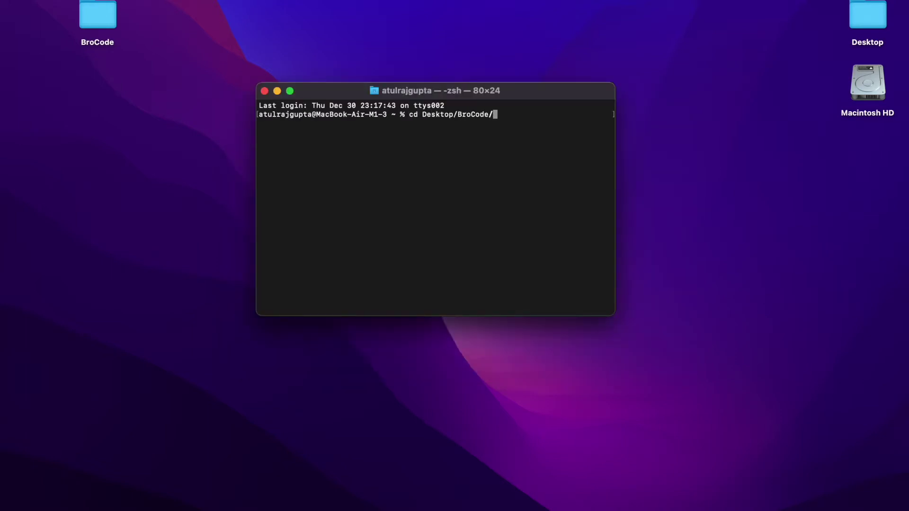
type("Br")
key("Tab")
key("Return")
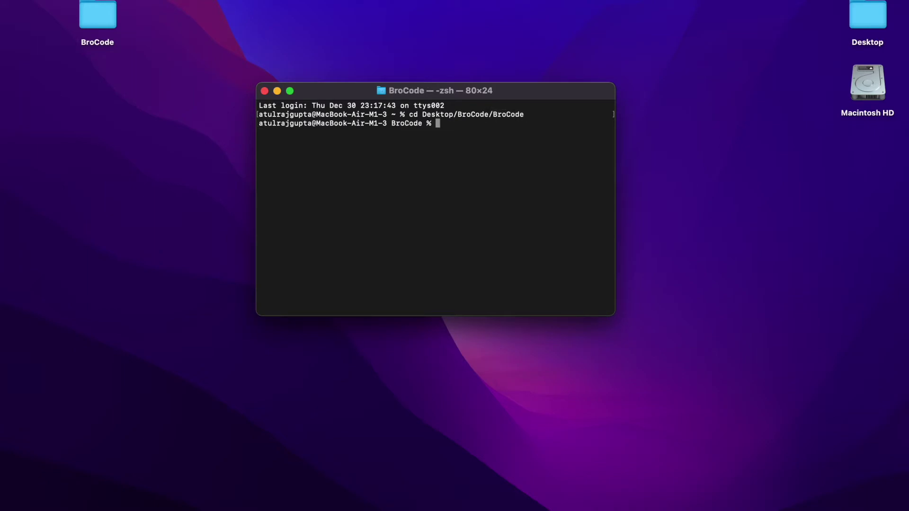
type("code .")
key("Return")
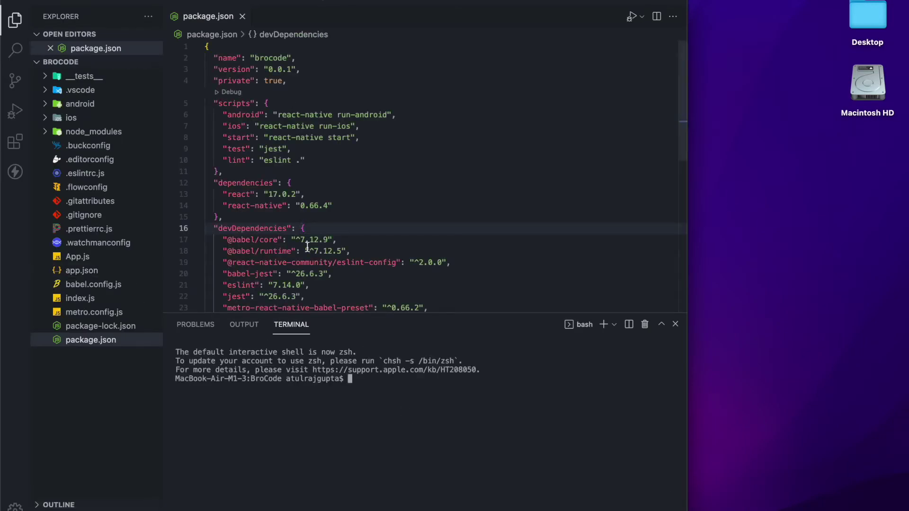
scroll(304, 248, "down", 5)
scroll(319, 270, "up", 5)
type("n")
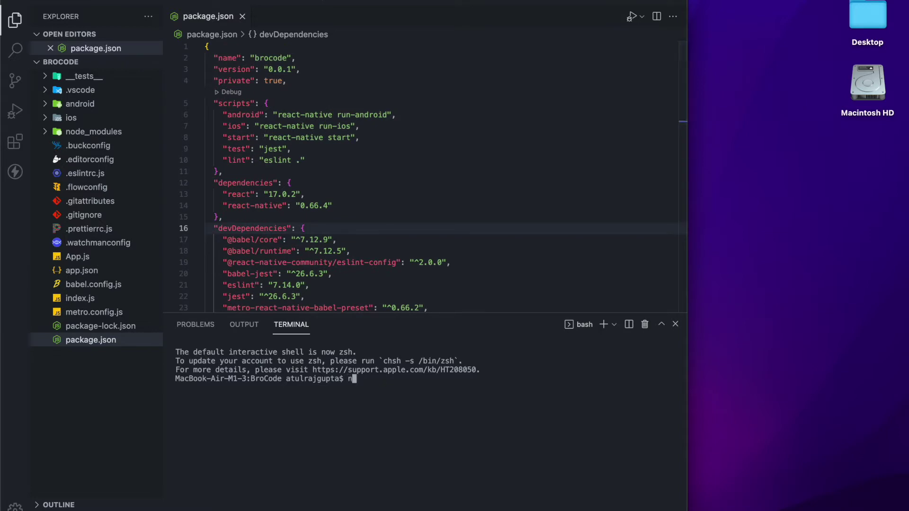
type("pm run andr")
type("oid")
Step: Run 'npm run android' to install BroCode on the emulator, then clear away the extra windows
key("Return")
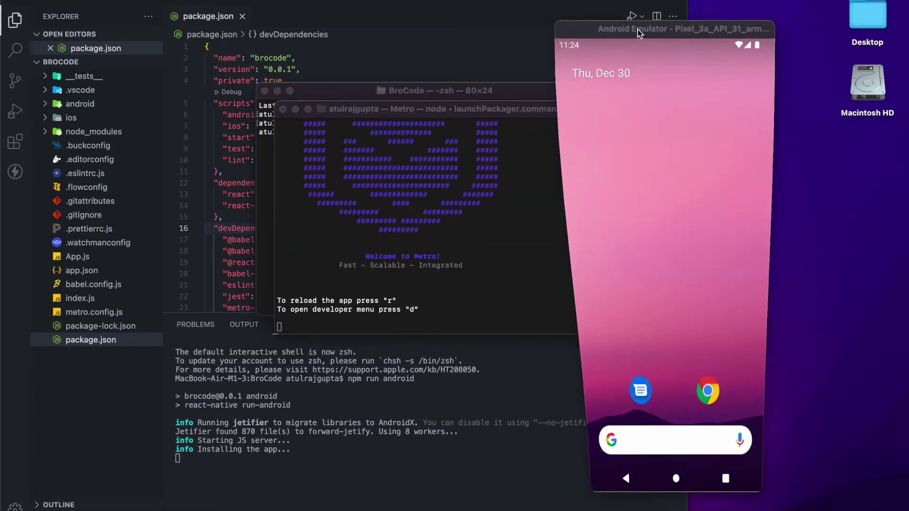
left_click_drag(637, 30, 774, 27)
left_click(265, 91)
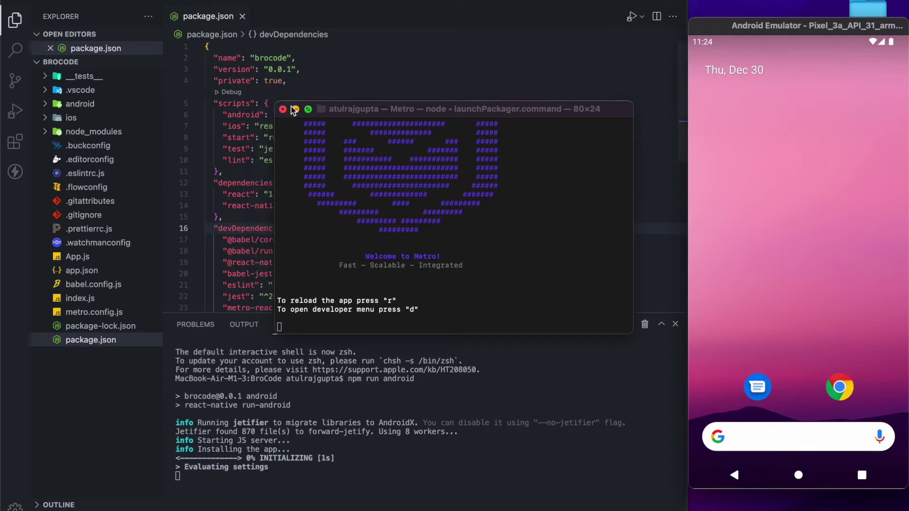
left_click(294, 108)
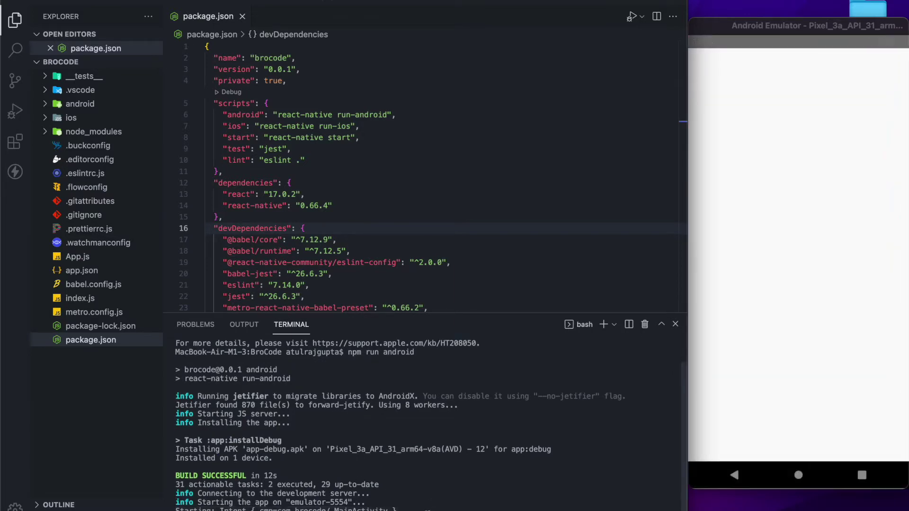
key("super+j")
Step: Return the emulator to its home screen and relaunch BroCode from the app drawer
left_click(816, 200)
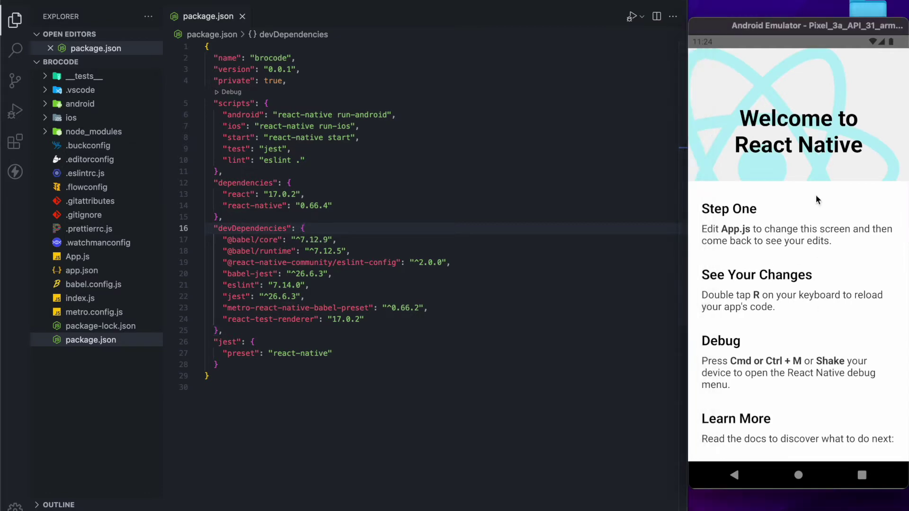
scroll(799, 232, "down", 3)
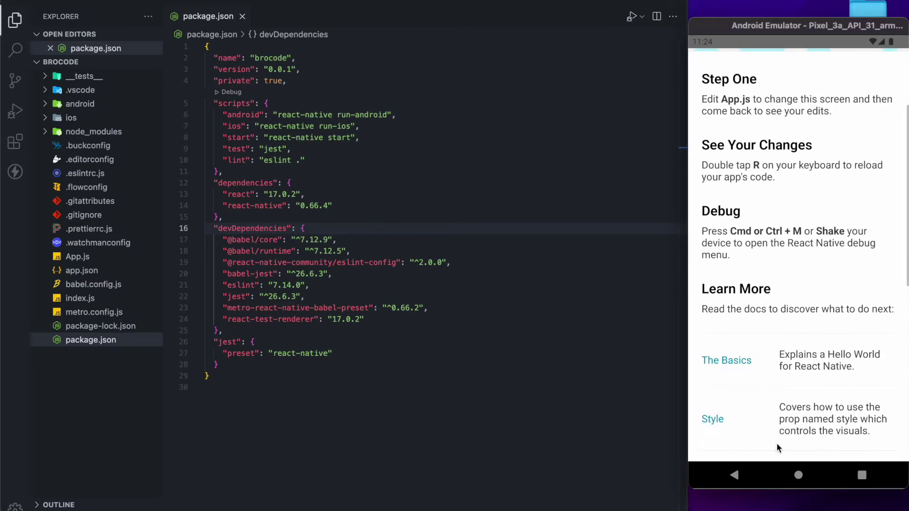
left_click(736, 470)
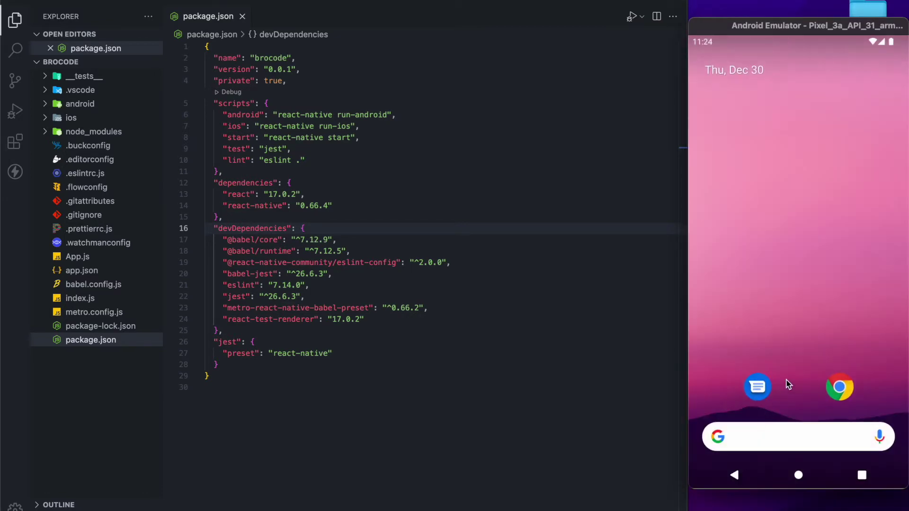
left_click_drag(781, 412, 778, 237)
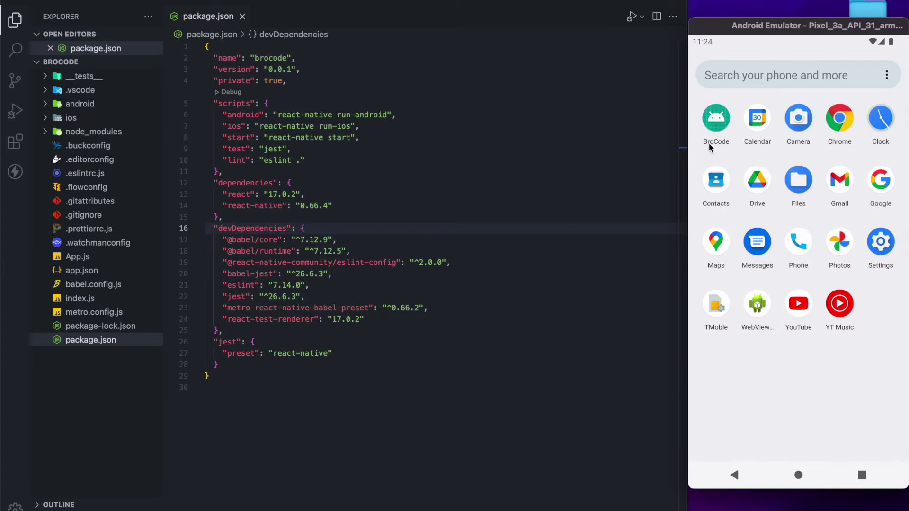
left_click(719, 119)
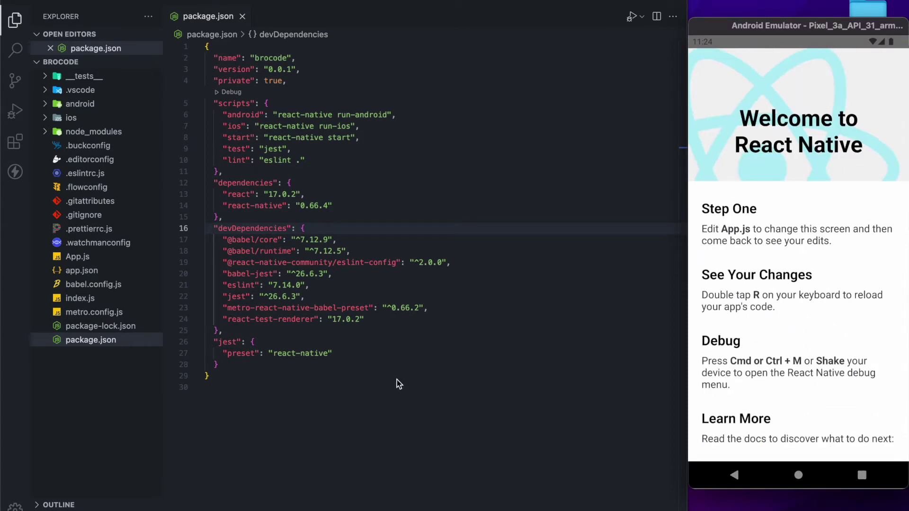
Step: Expand android > app > src > main > res in the Explorer
left_click(397, 380)
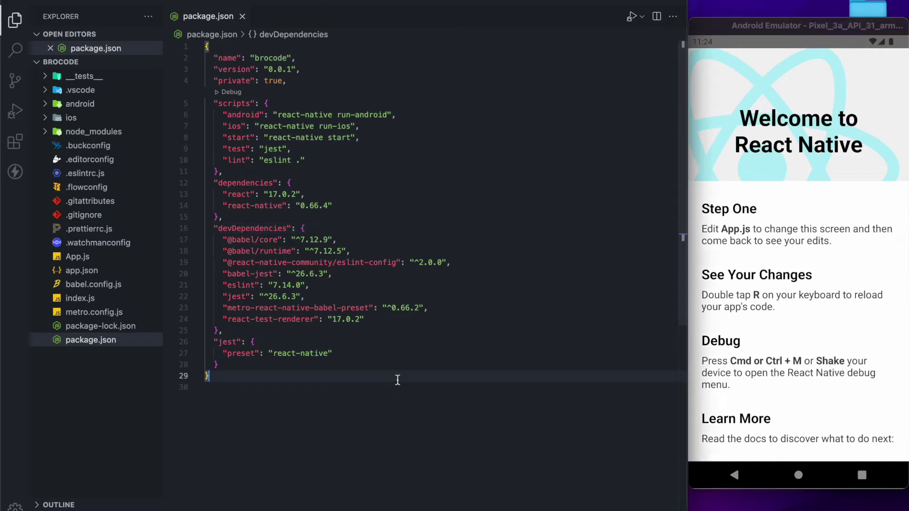
left_click(46, 105)
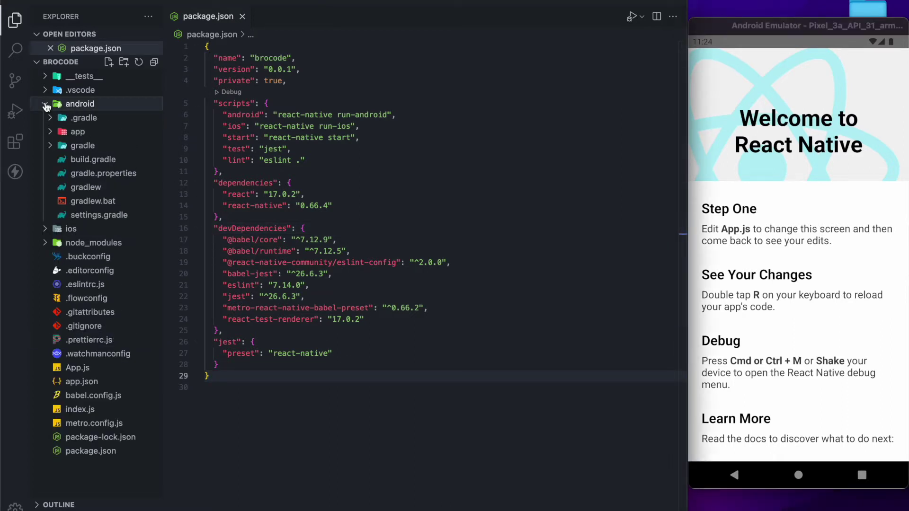
left_click(52, 134)
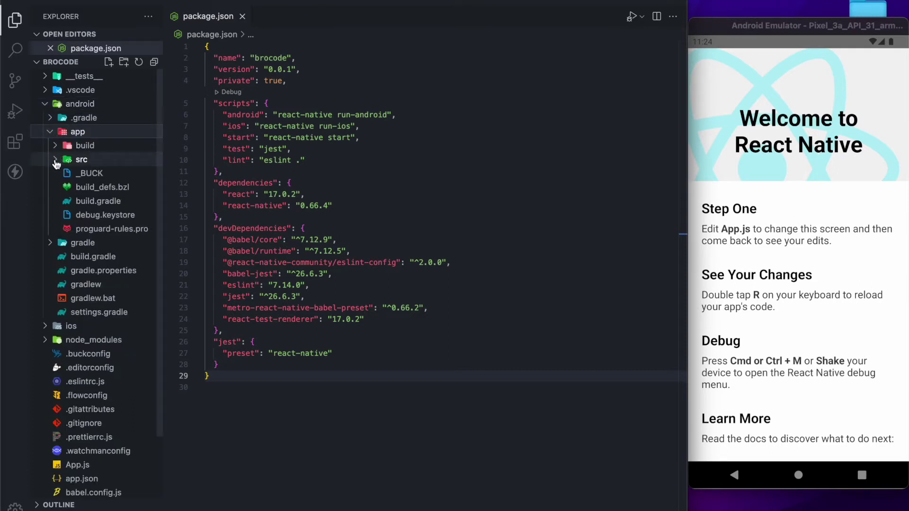
left_click(56, 162)
left_click(61, 187)
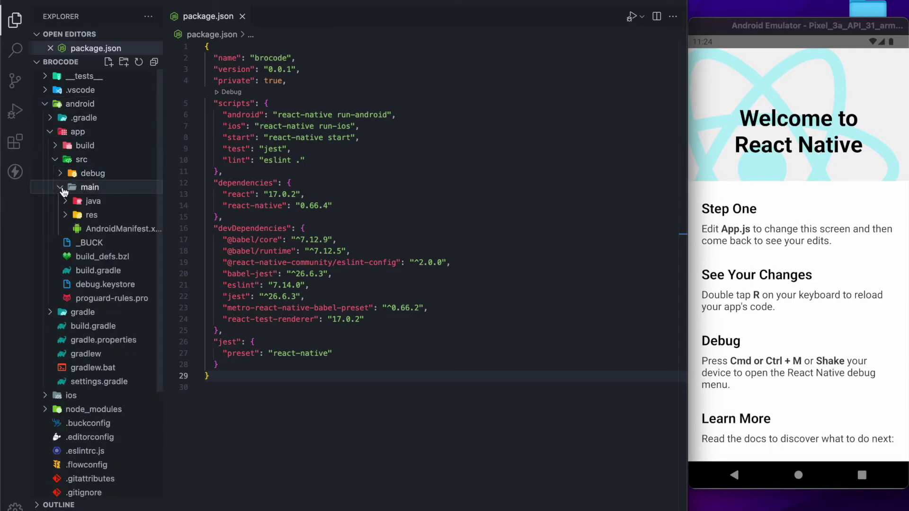
left_click(66, 215)
scroll(80, 264, "down", 2)
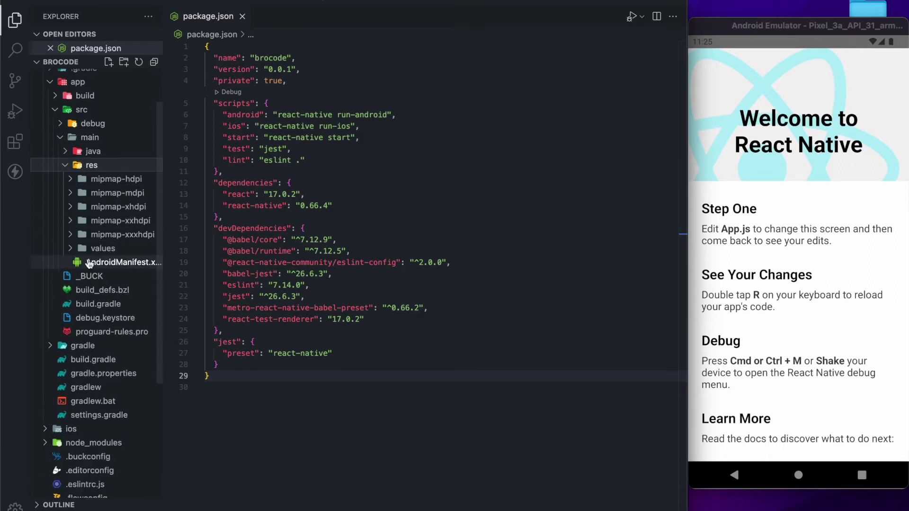
Step: Widen the sidebar and expand mipmap-hdpi, mdpi, xhdpi, xxhdpi and xxxhdpi folders
left_click(70, 182)
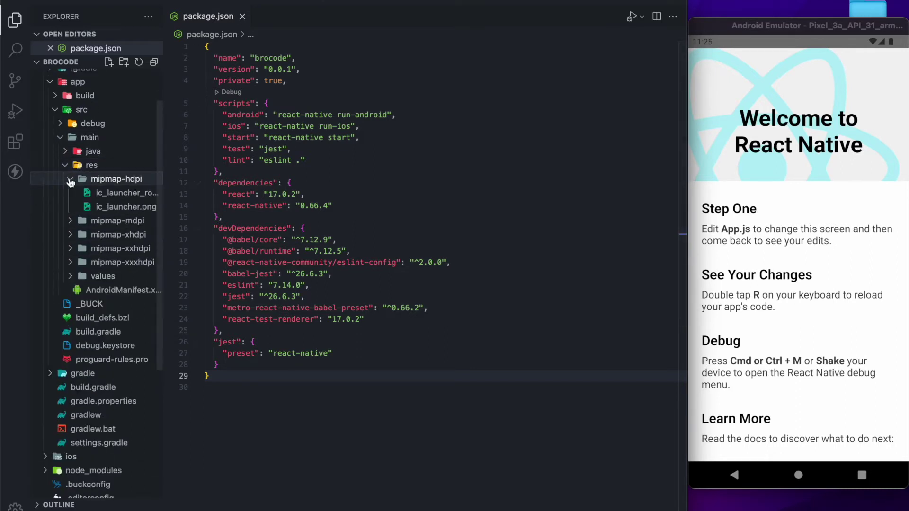
left_click(70, 182)
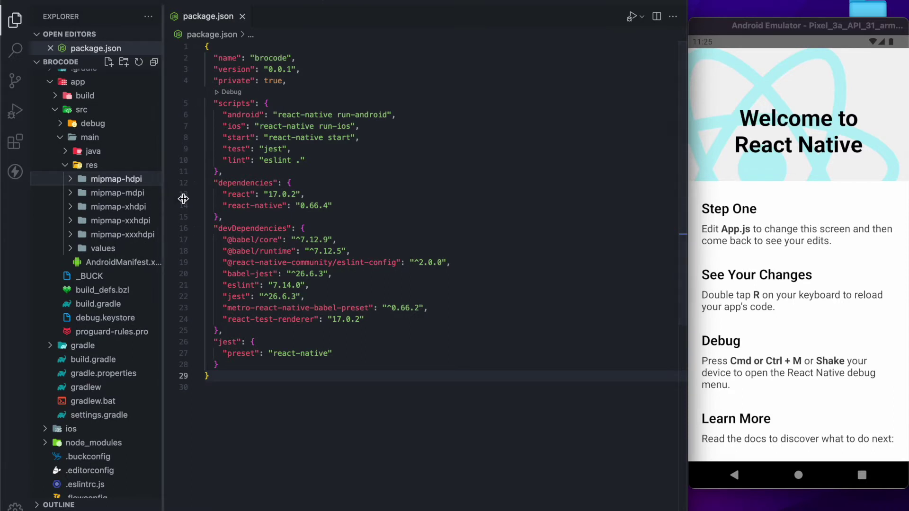
left_click_drag(164, 198, 238, 199)
left_click(71, 179)
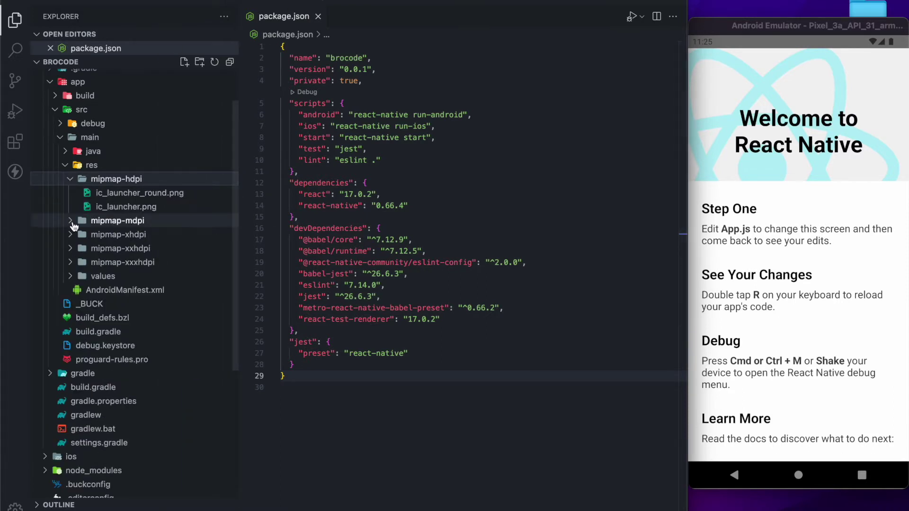
left_click(72, 221)
left_click(71, 262)
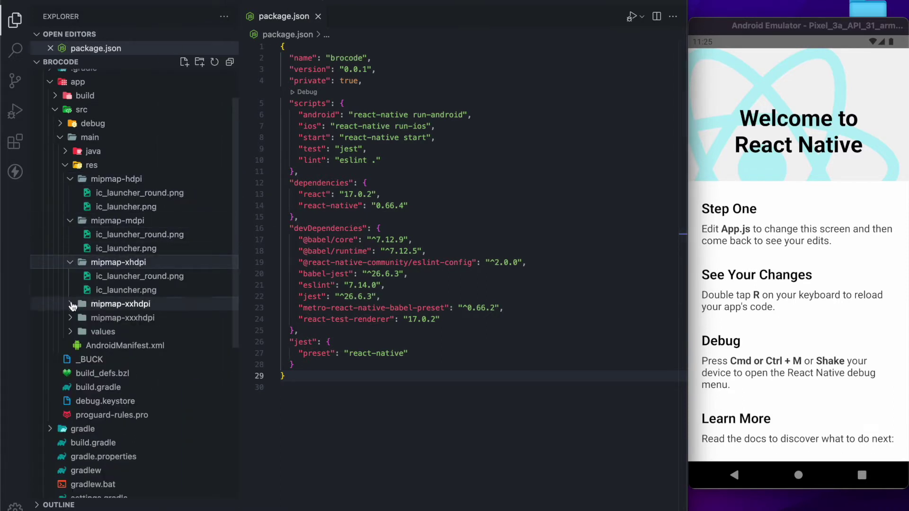
left_click(71, 304)
left_click(71, 345)
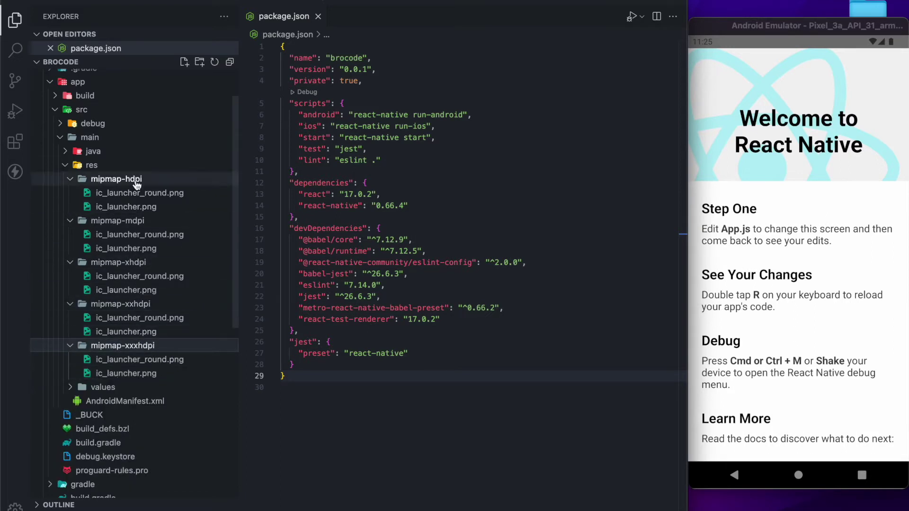
type("an")
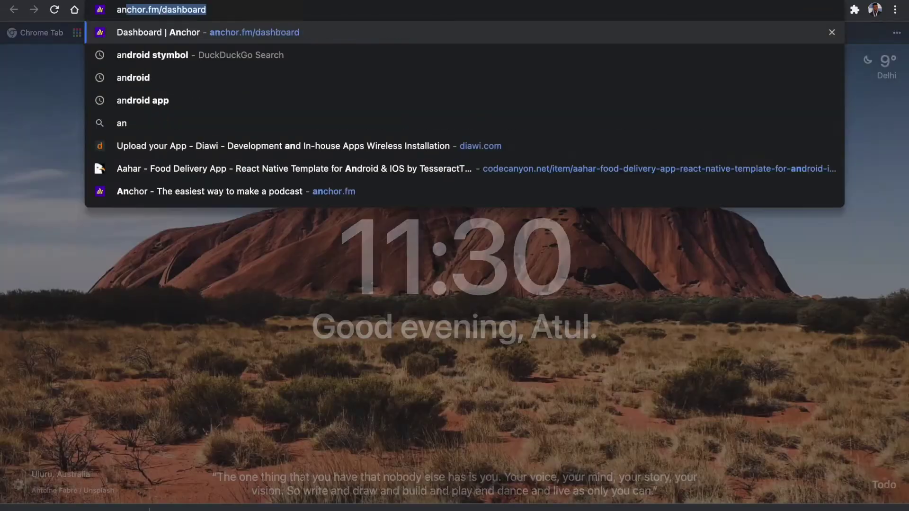
type("droid roun")
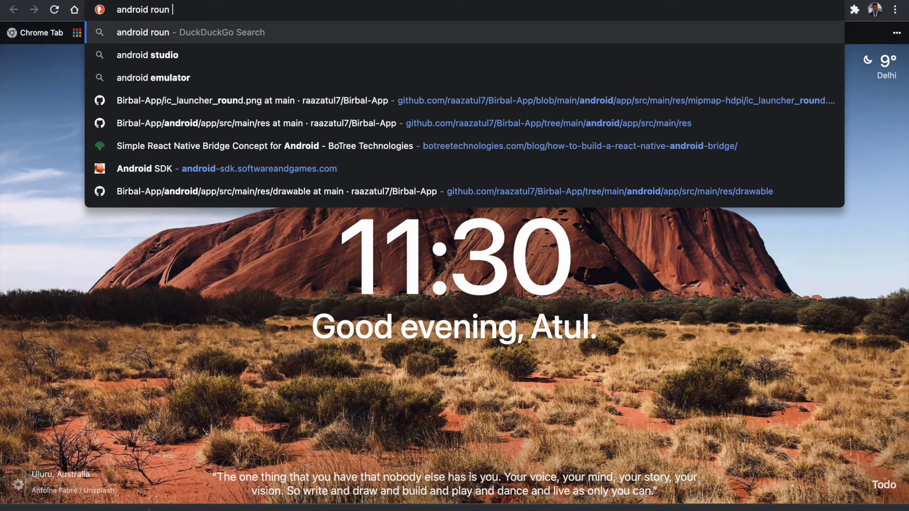
type("d icon")
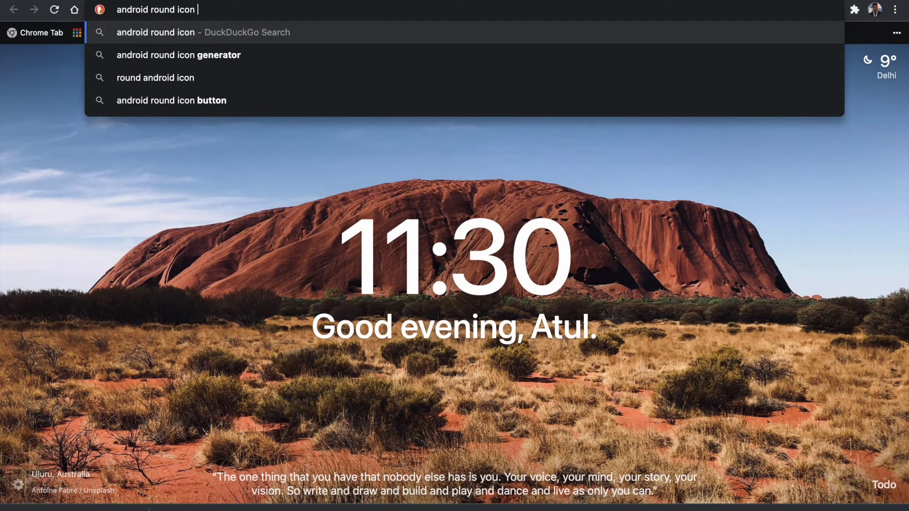
Step: Search DuckDuckGo for an android round icon generator using the suggestion
key("Down")
key("Return")
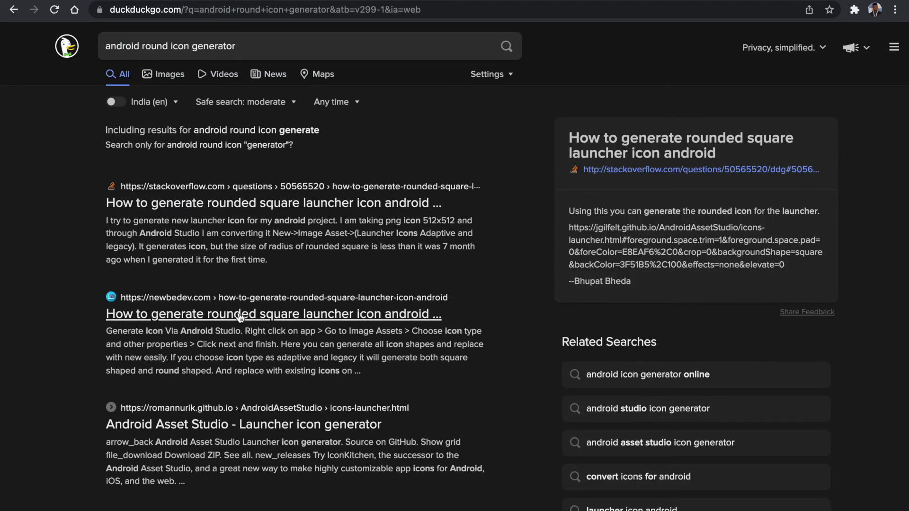
scroll(301, 364, "down", 3)
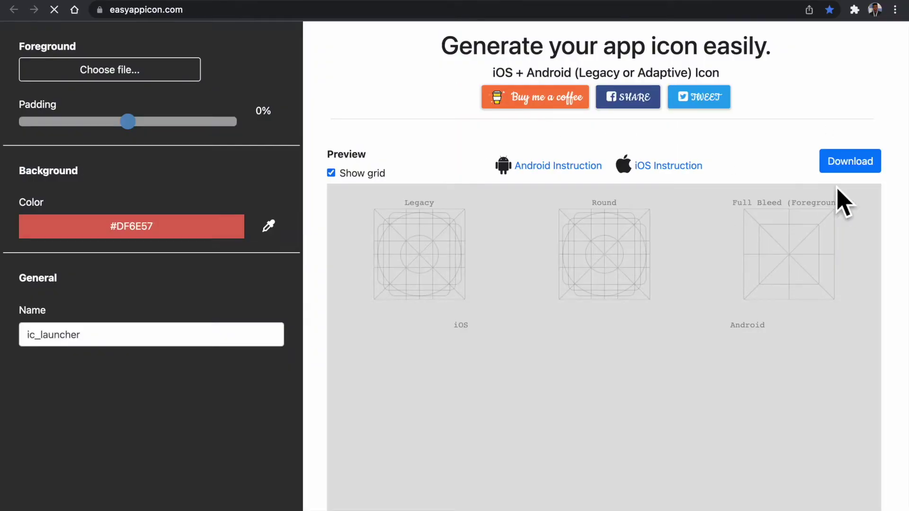
Step: Load appstore.png from Desktop > AppIcons as the EasyAppIcon foreground image
left_click(79, 69)
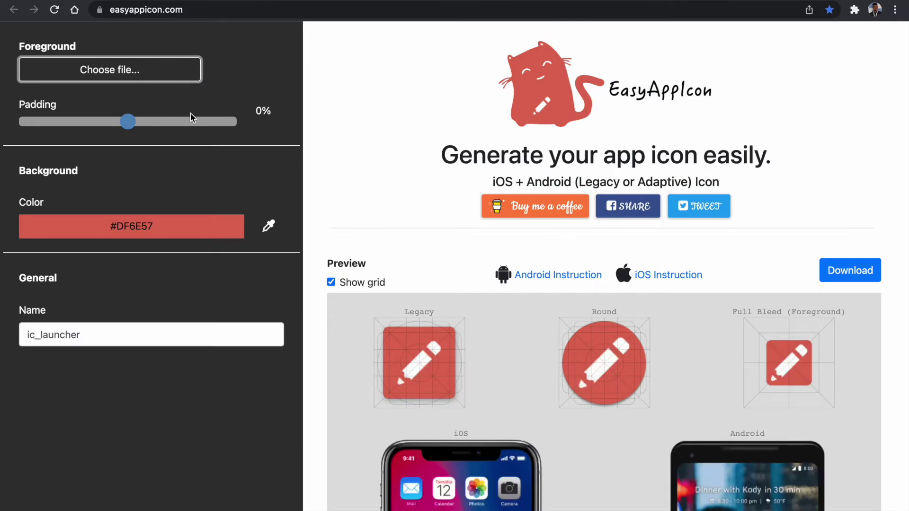
left_click(137, 73)
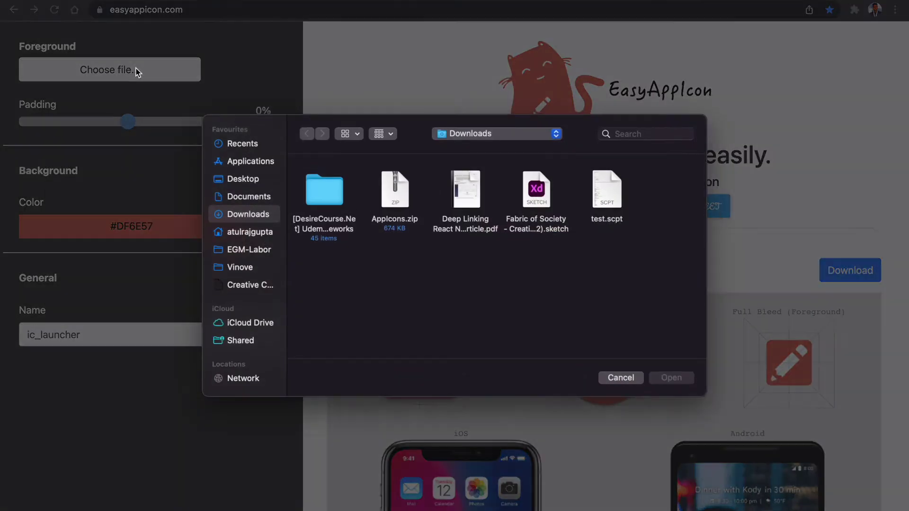
left_click(234, 182)
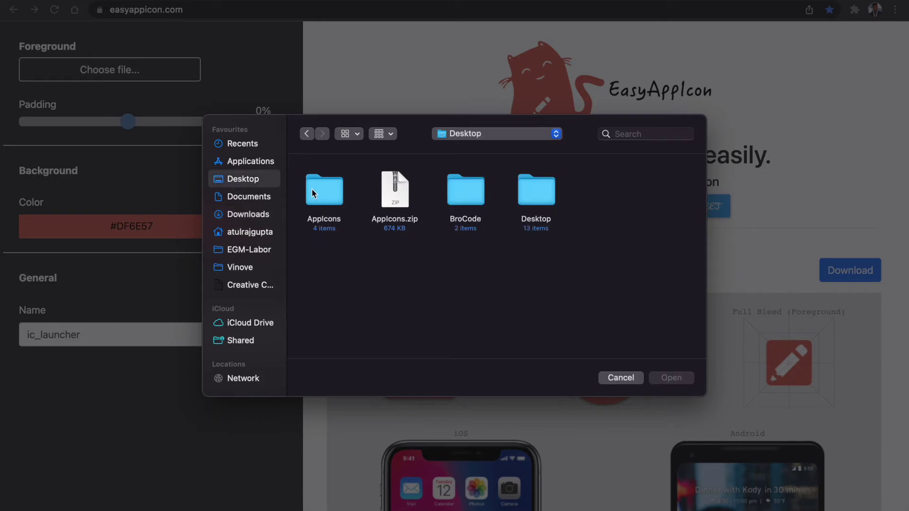
double_click(338, 187)
left_click(395, 197)
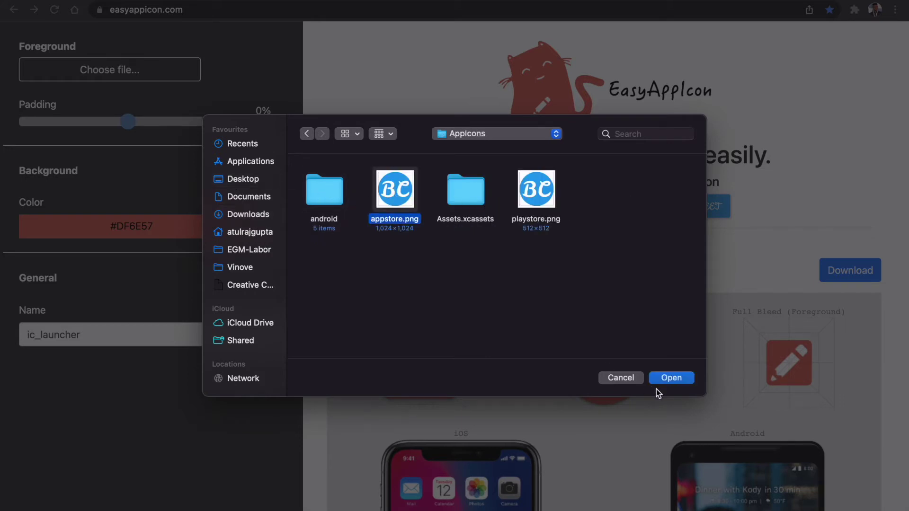
key("space")
key("space")
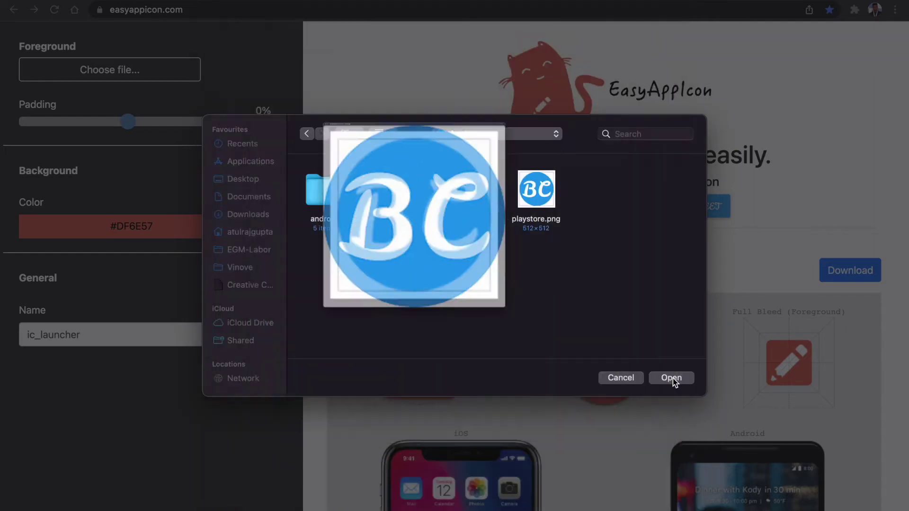
left_click(671, 378)
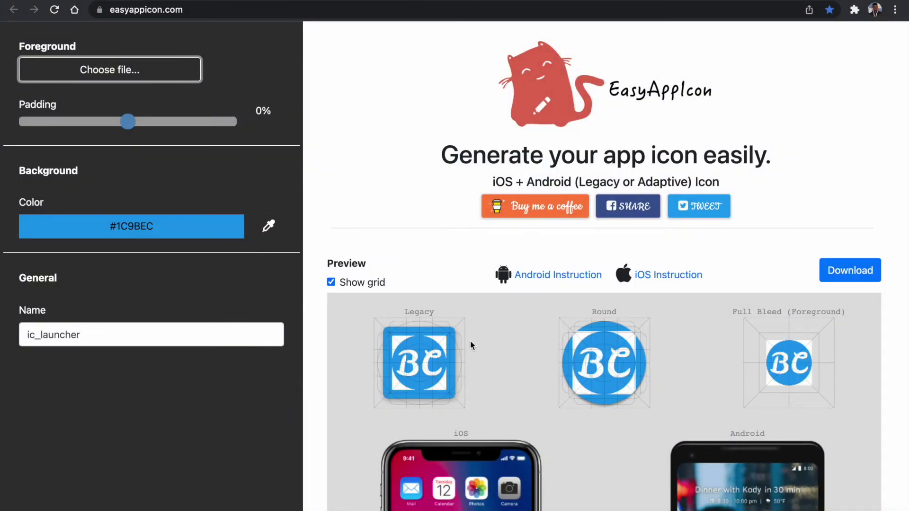
left_click(268, 226)
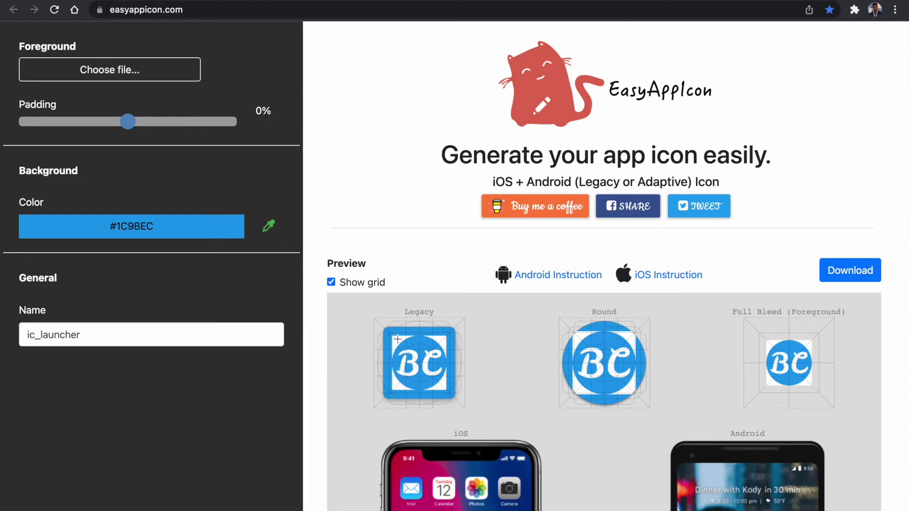
Step: Sample white as the icon background, set padding to -25%, and bring up Download options
left_click(192, 335)
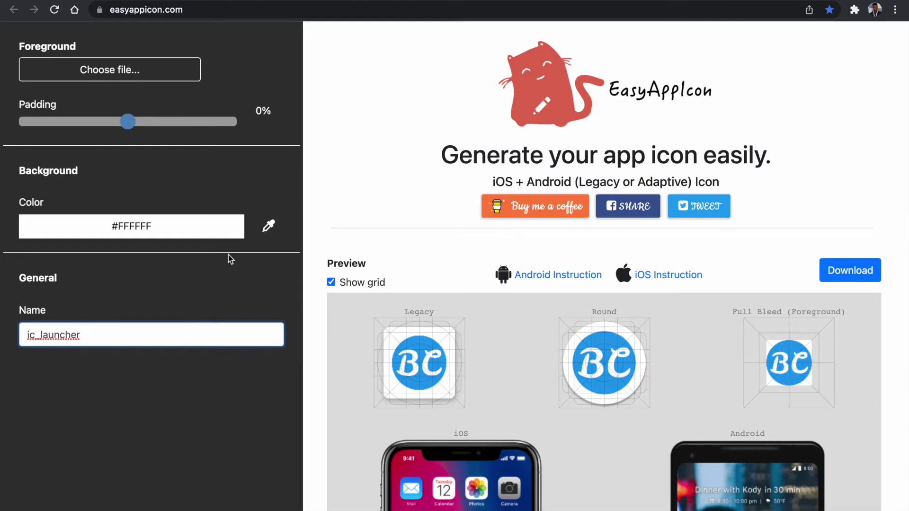
left_click_drag(127, 124, 100, 125)
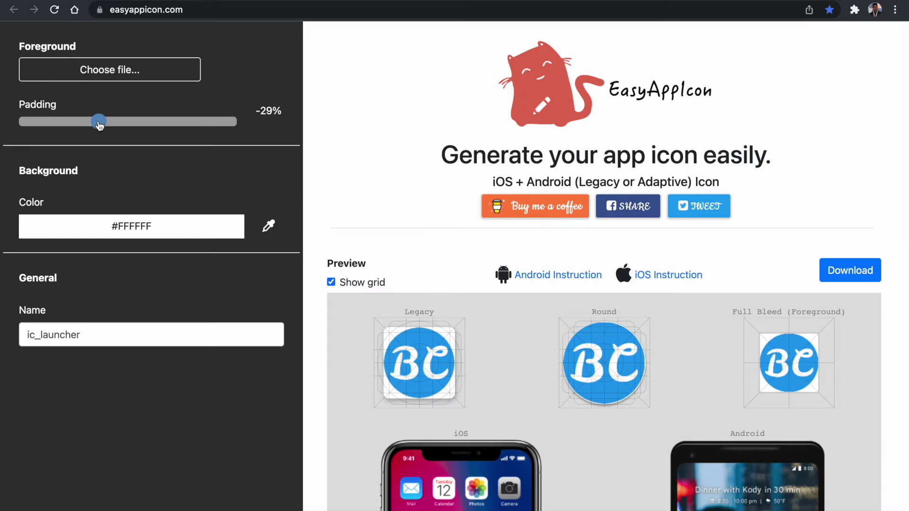
left_click_drag(100, 125, 103, 125)
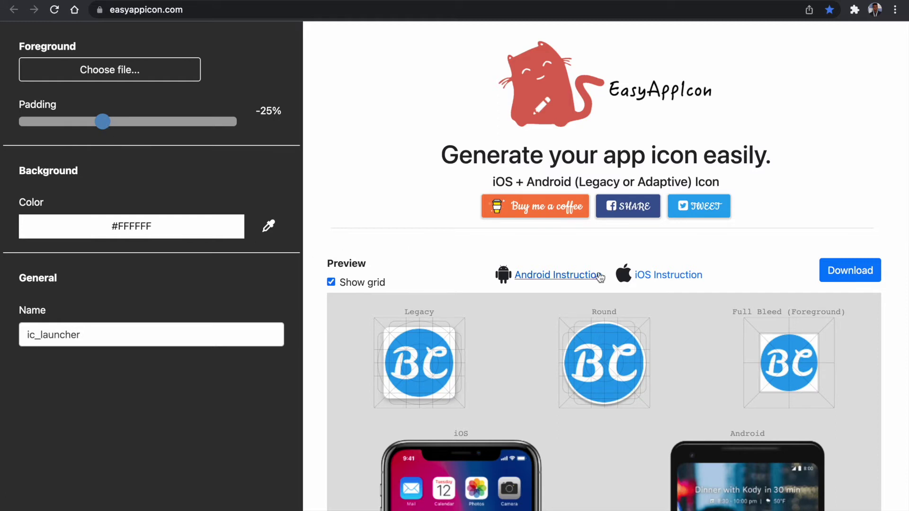
scroll(798, 299, "down", 3)
scroll(799, 298, "down", 1)
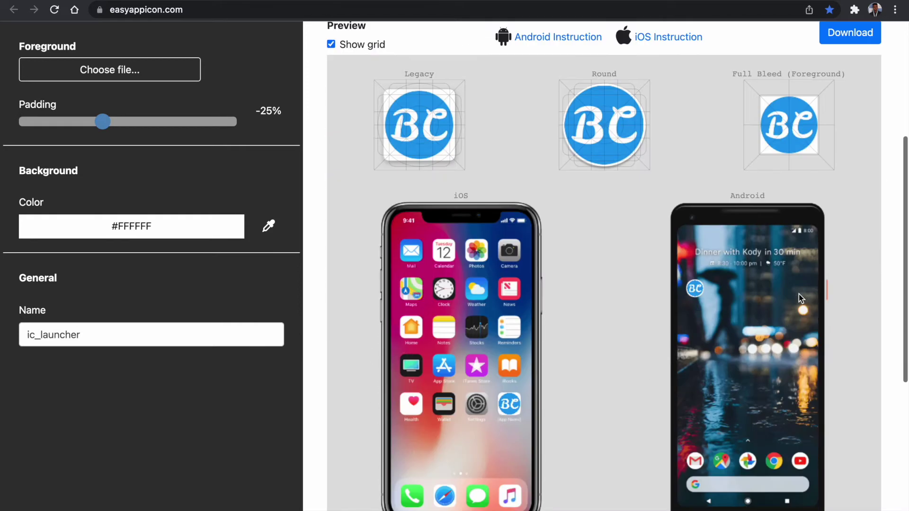
scroll(799, 298, "up", 1)
scroll(799, 298, "up", 1)
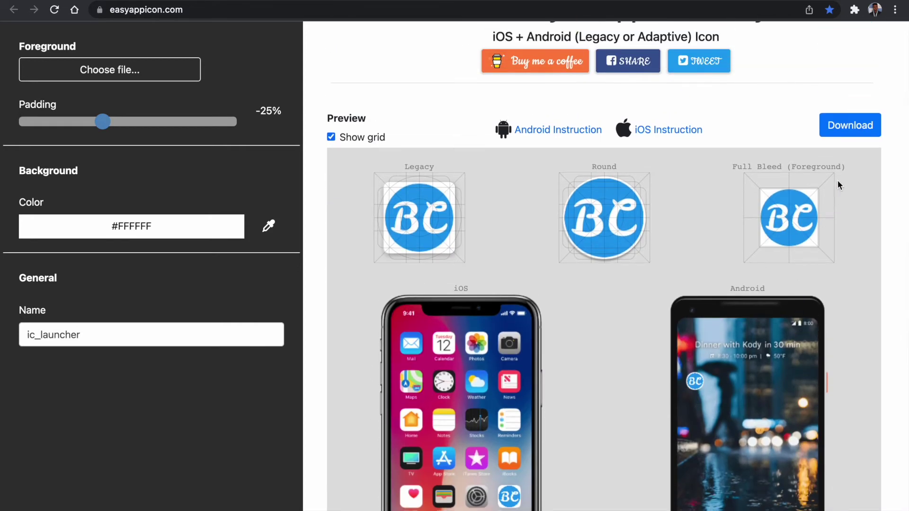
left_click(852, 128)
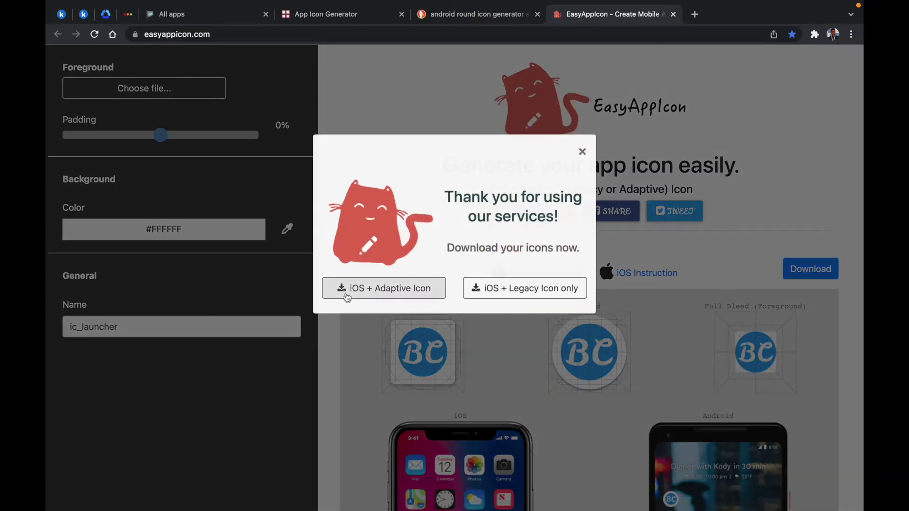
Step: Download the iOS + Adaptive Icon package and open its android > mipmap-hdpi folder
left_click(345, 292)
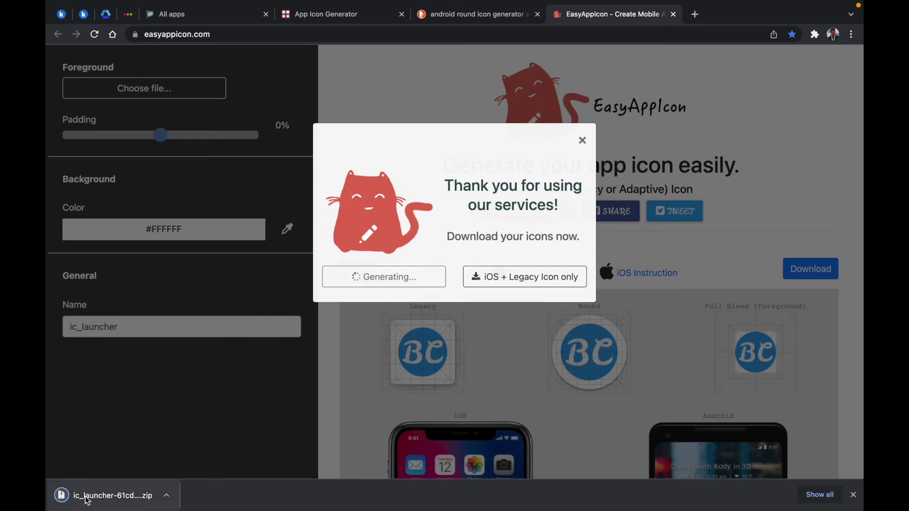
left_click(72, 494)
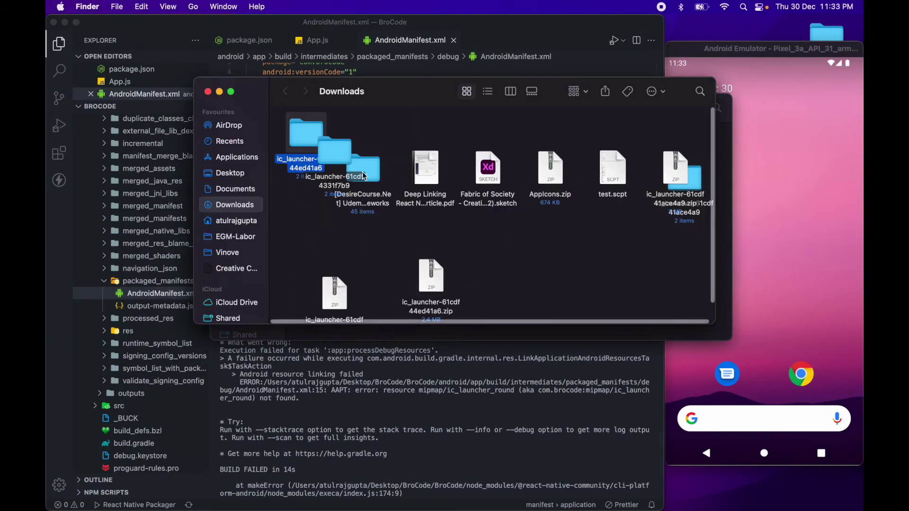
double_click(305, 148)
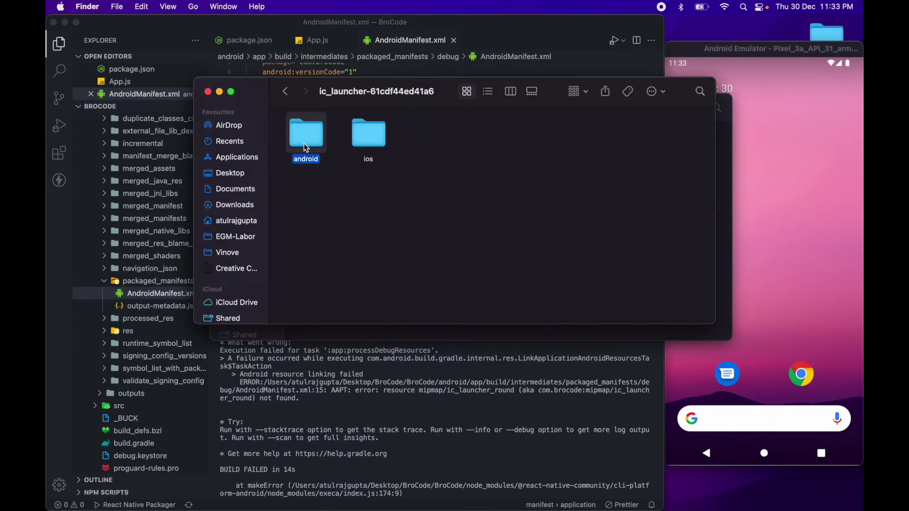
double_click(305, 147)
double_click(370, 140)
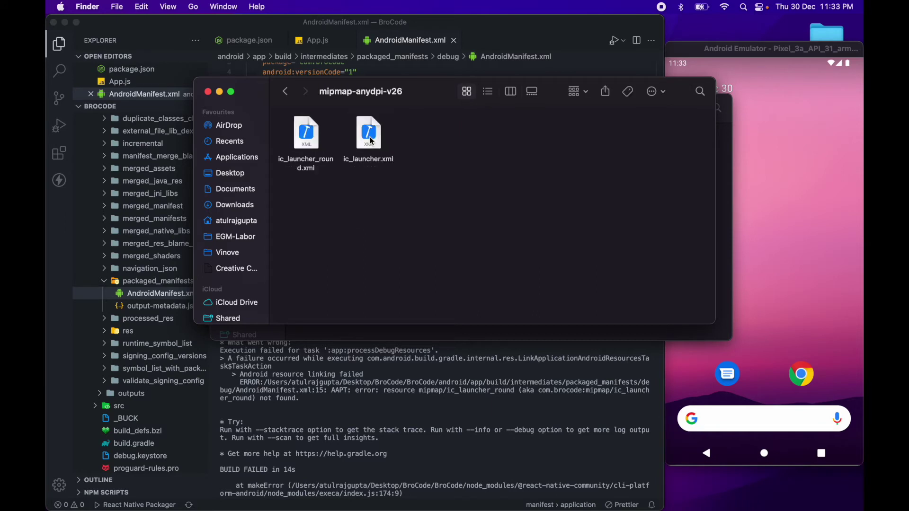
left_click(285, 91)
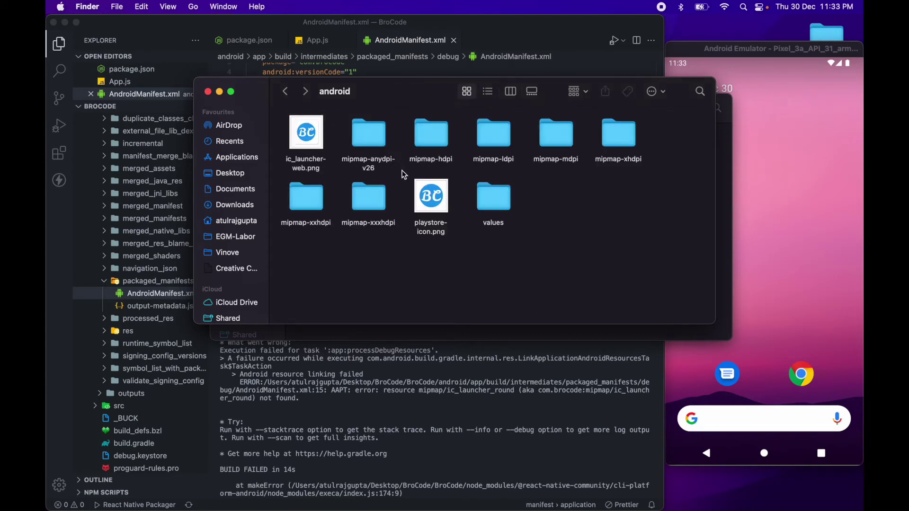
double_click(430, 138)
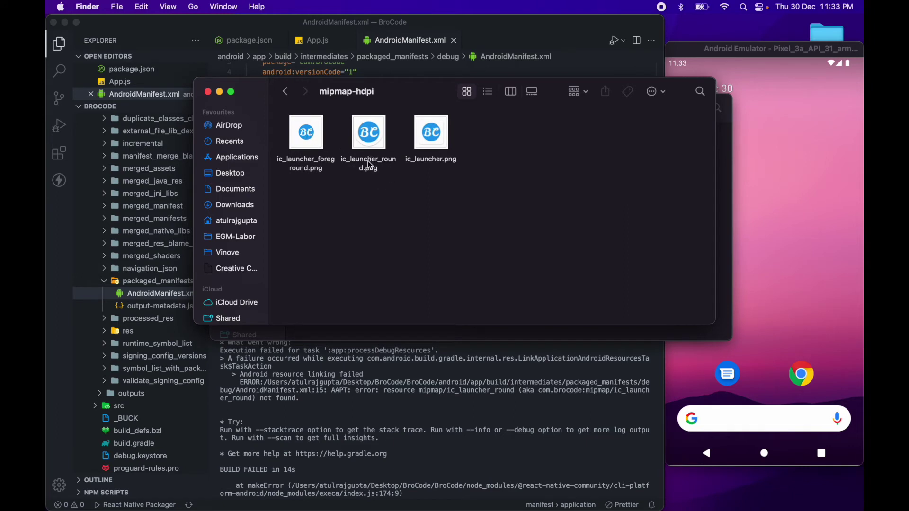
Step: Preview the foreground, round and ic_launcher PNGs, then close the extra android windows
left_click(314, 168)
key("space")
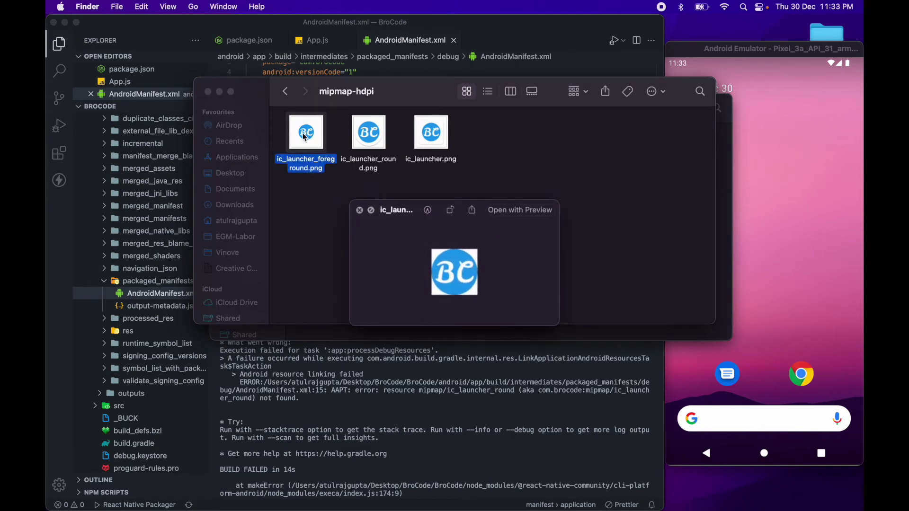
key("Right")
key("Right")
key("space")
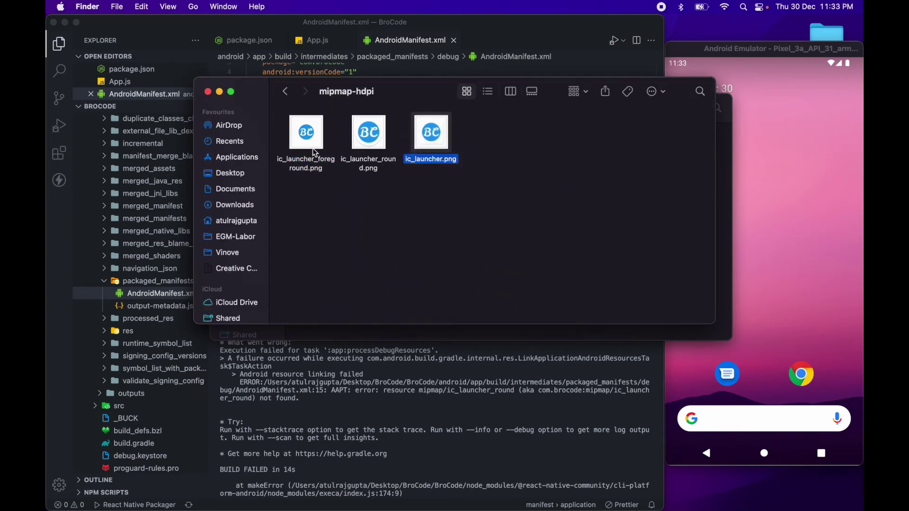
left_click(390, 211)
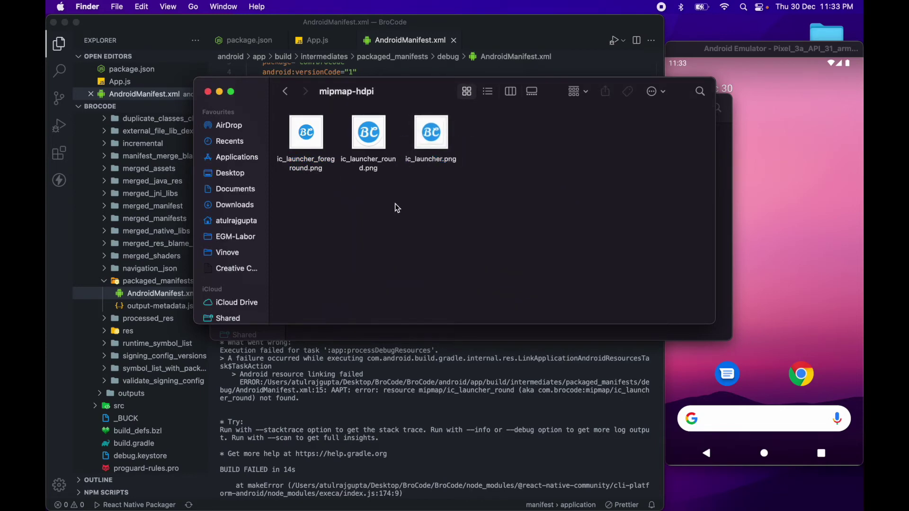
left_click_drag(336, 97, 386, 188)
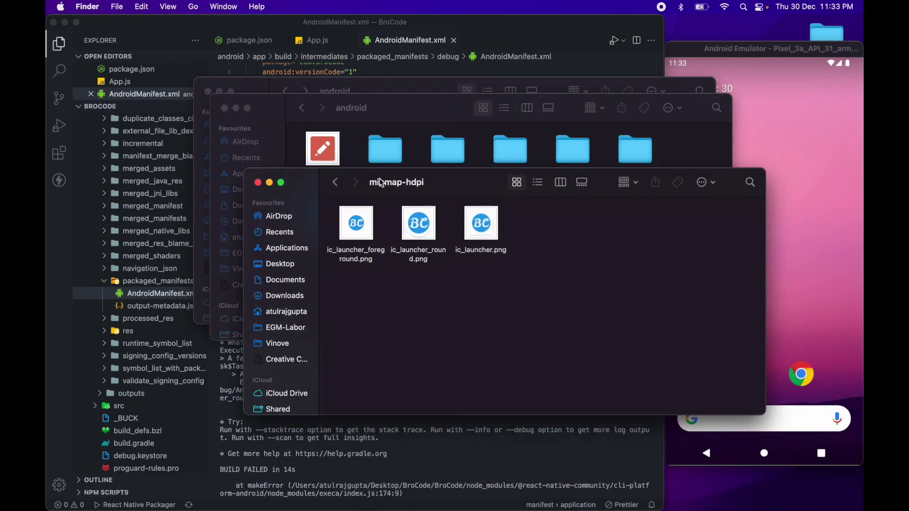
left_click(224, 108)
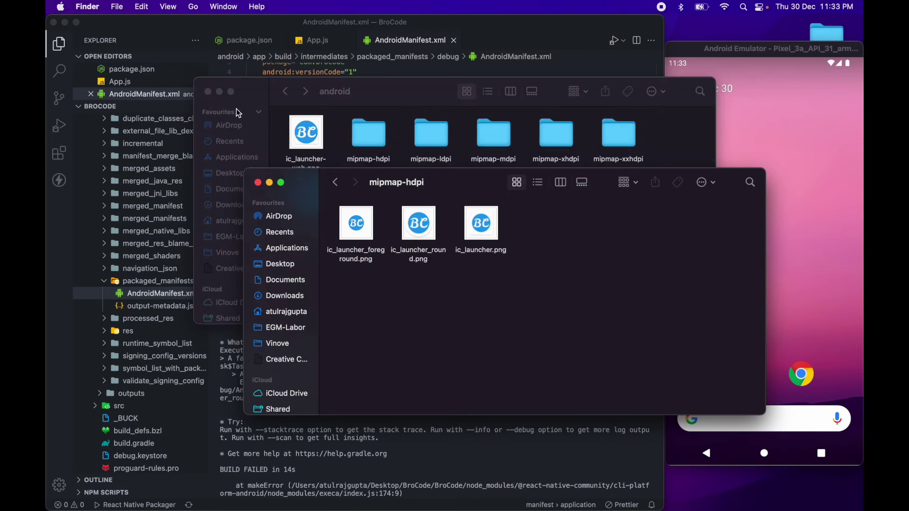
left_click(208, 93)
scroll(169, 169, "up", 5)
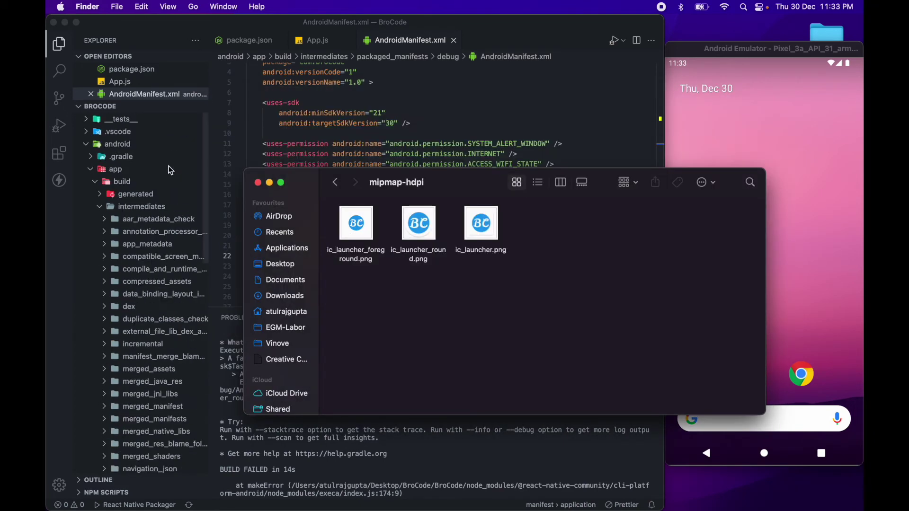
Step: Reveal the project's android folder in Finder from the VS Code Explorer
left_click(112, 145)
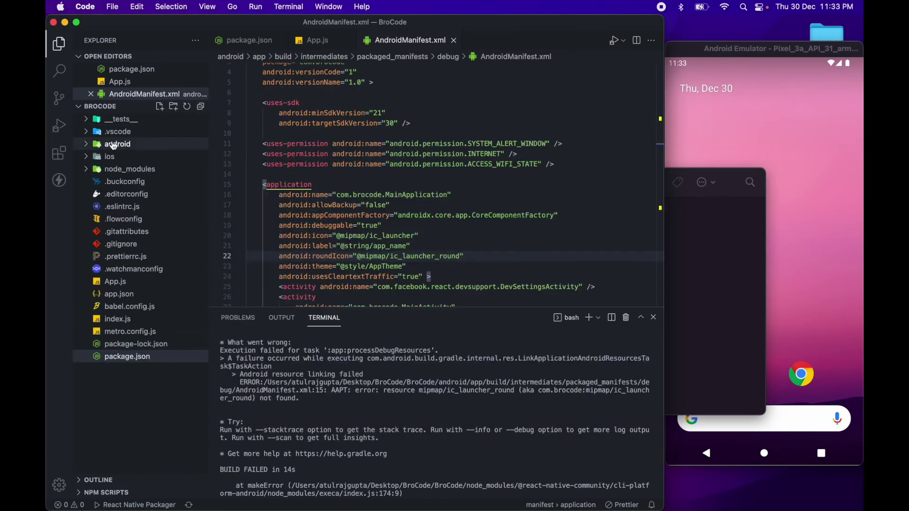
right_click(112, 146)
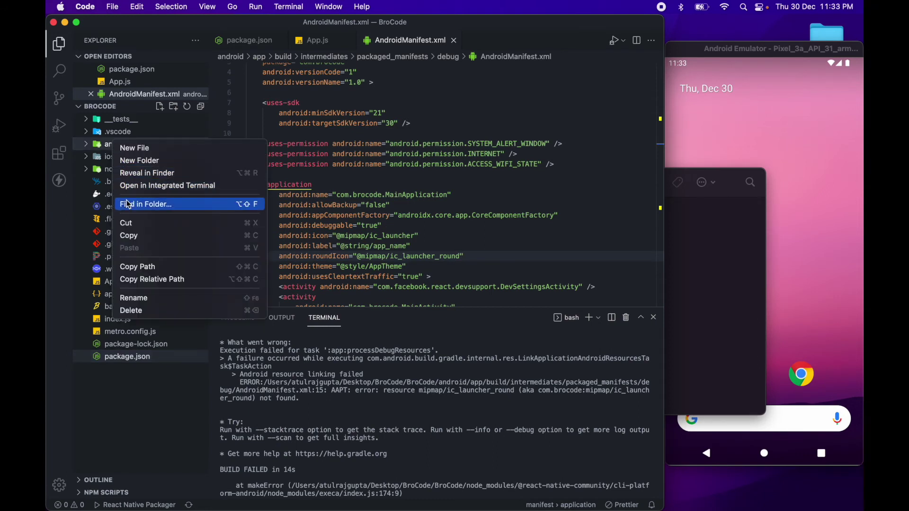
left_click(133, 175)
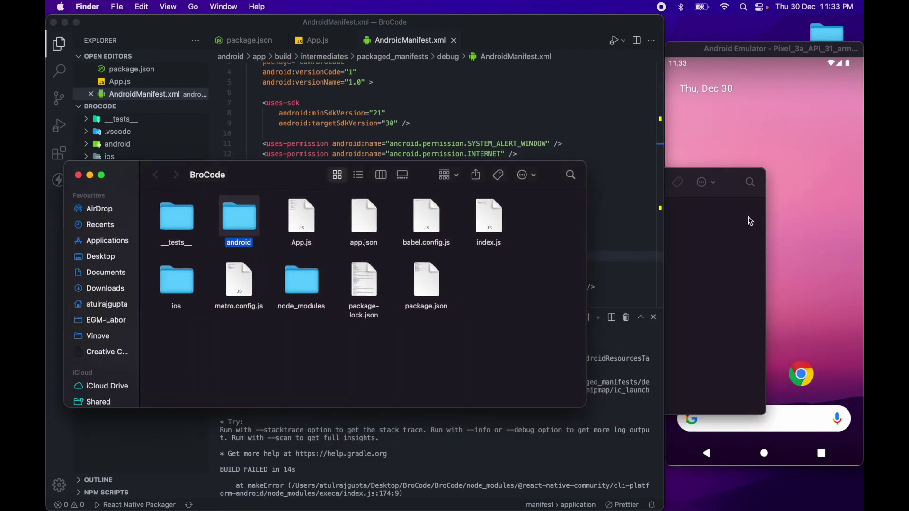
left_click_drag(434, 191, 547, 189)
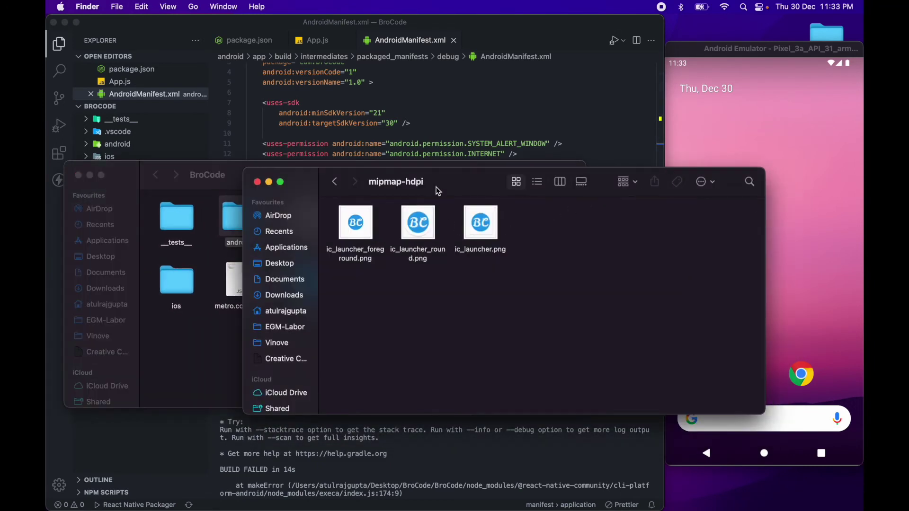
left_click(447, 184)
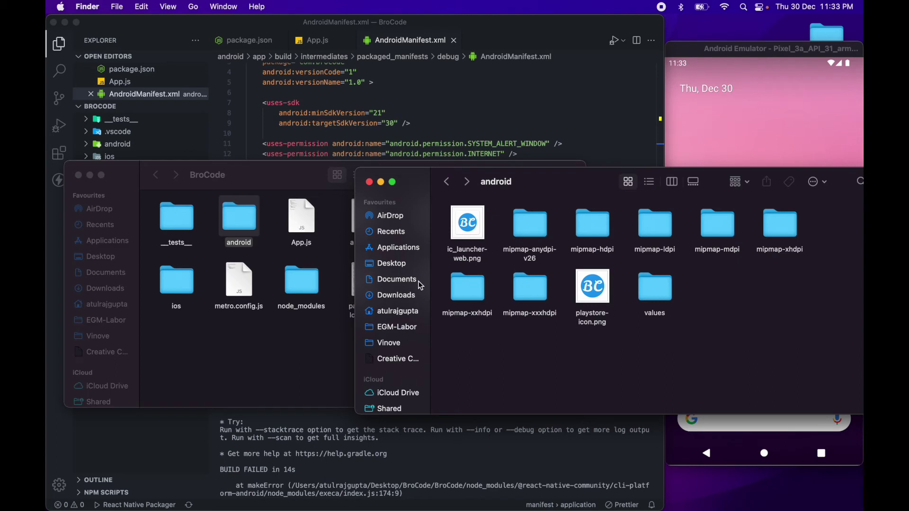
left_click(268, 332)
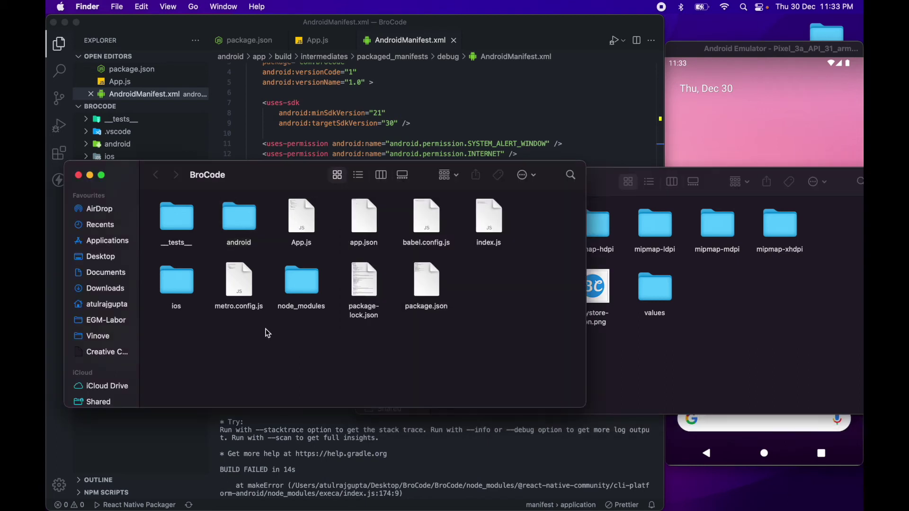
Step: In Finder, open android > app > src > main > res of the BroCode project
double_click(231, 228)
left_click(181, 227)
double_click(182, 228)
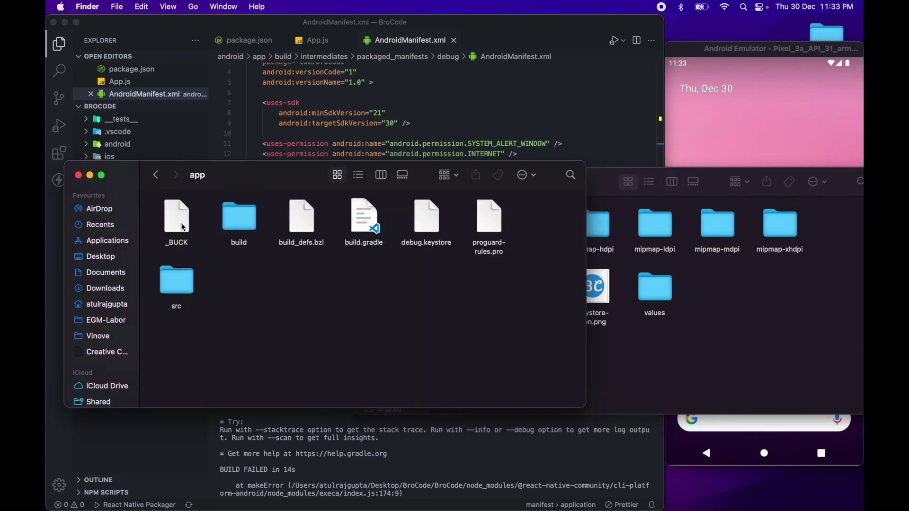
double_click(197, 277)
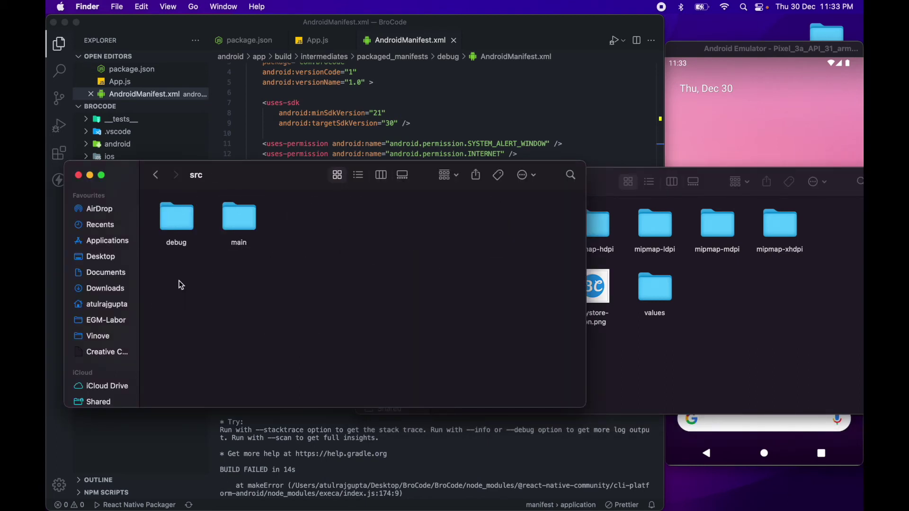
double_click(241, 217)
double_click(284, 220)
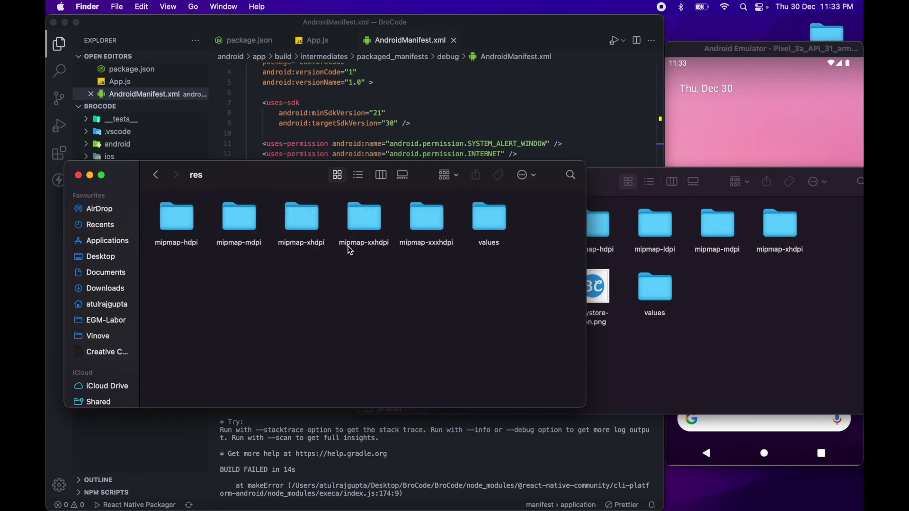
left_click(682, 325)
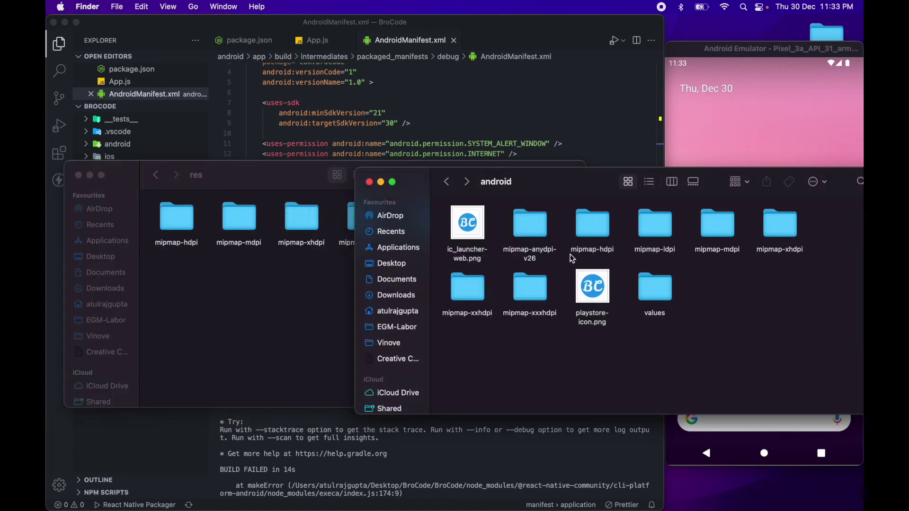
Step: Select the downloaded mipmap-hdpi through mipmap-xxxhdpi folders
left_click_drag(587, 261, 775, 225)
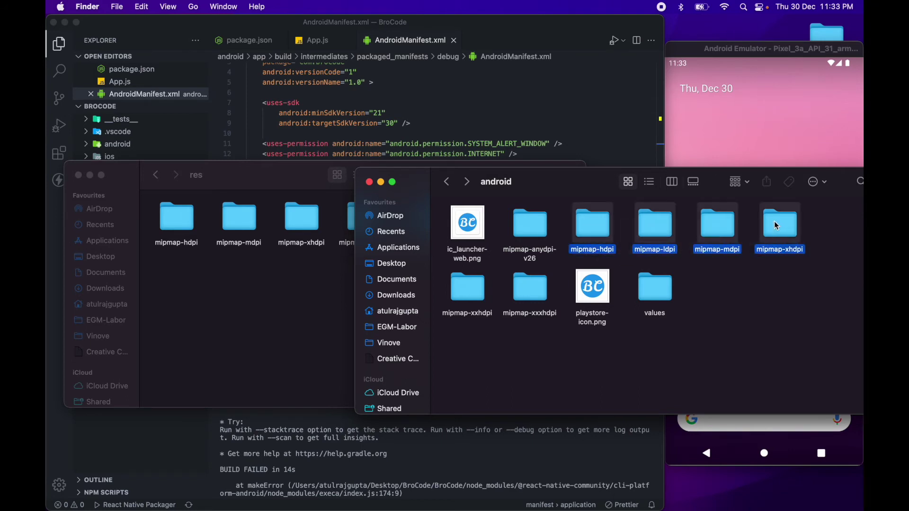
left_click(459, 297, "super")
left_click(526, 292, "super")
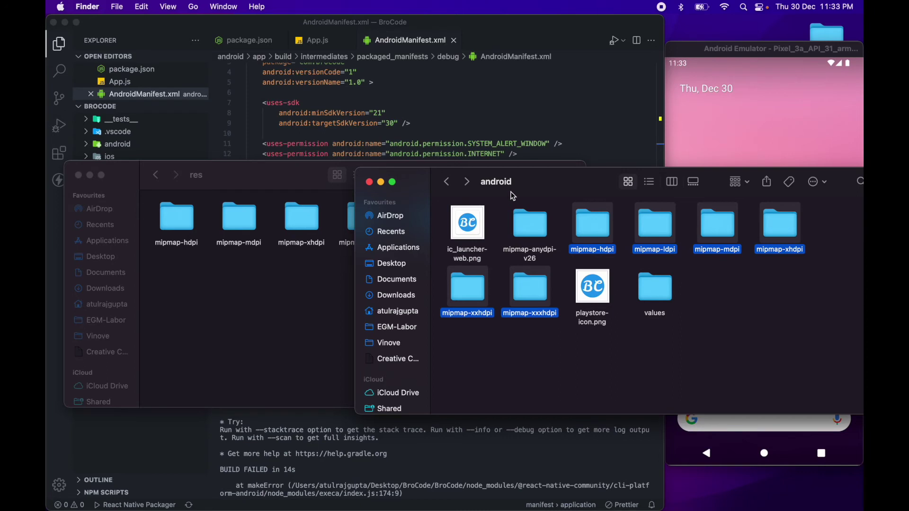
left_click_drag(511, 195, 436, 291)
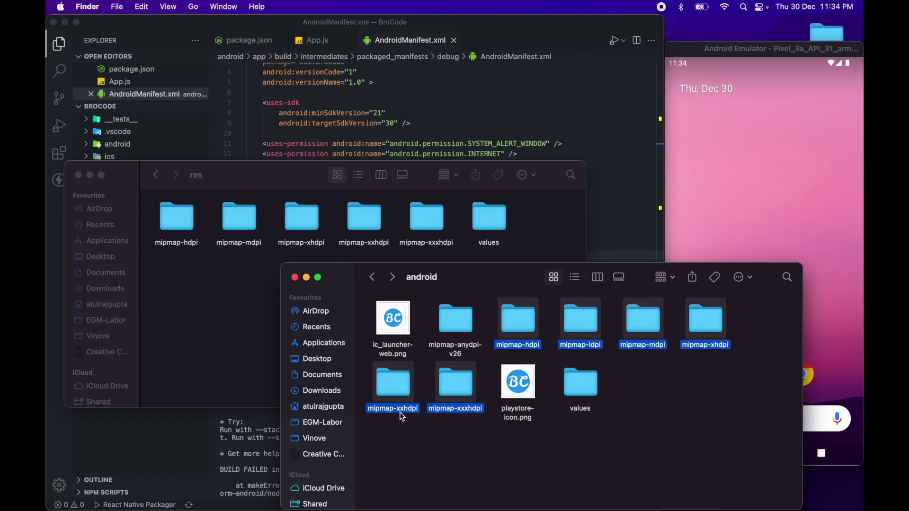
left_click(600, 353)
left_click(515, 325)
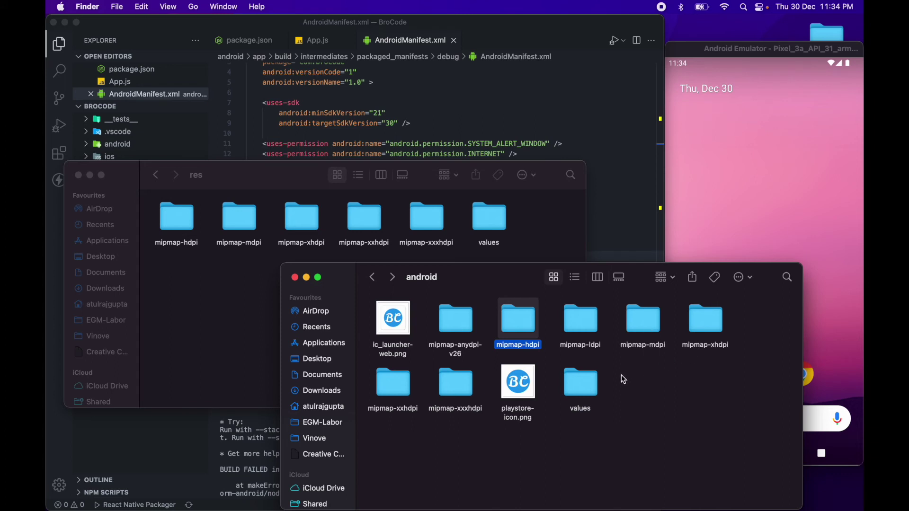
left_click(568, 358)
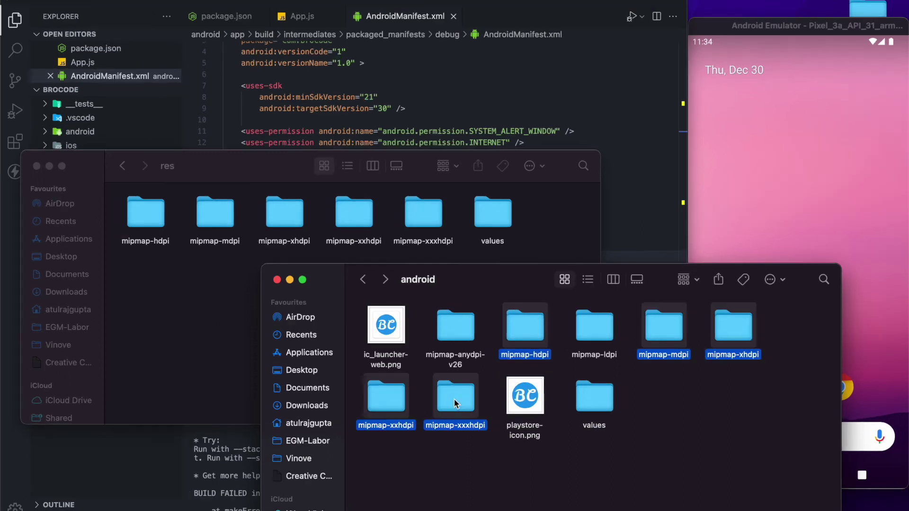
Step: Paste the folders into res, merge with the existing ones, and close the downloaded window
left_click(164, 330)
key("super+v")
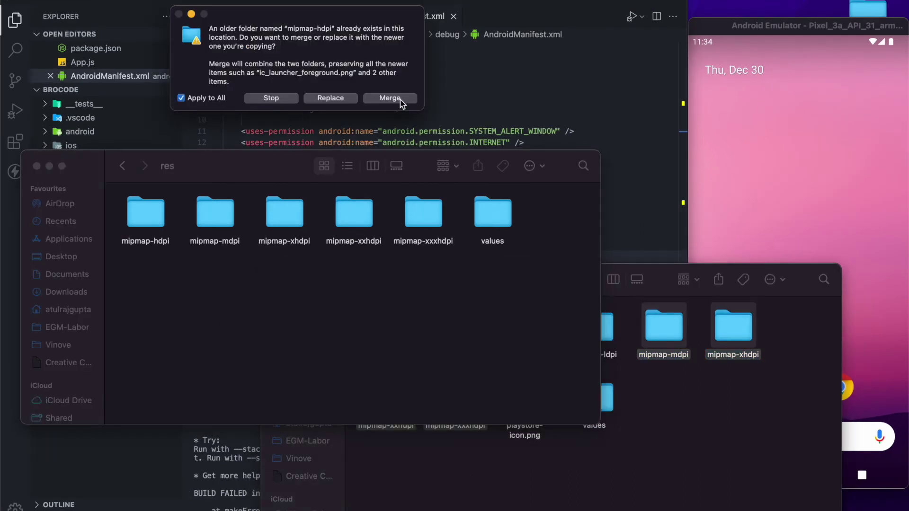
left_click(345, 99)
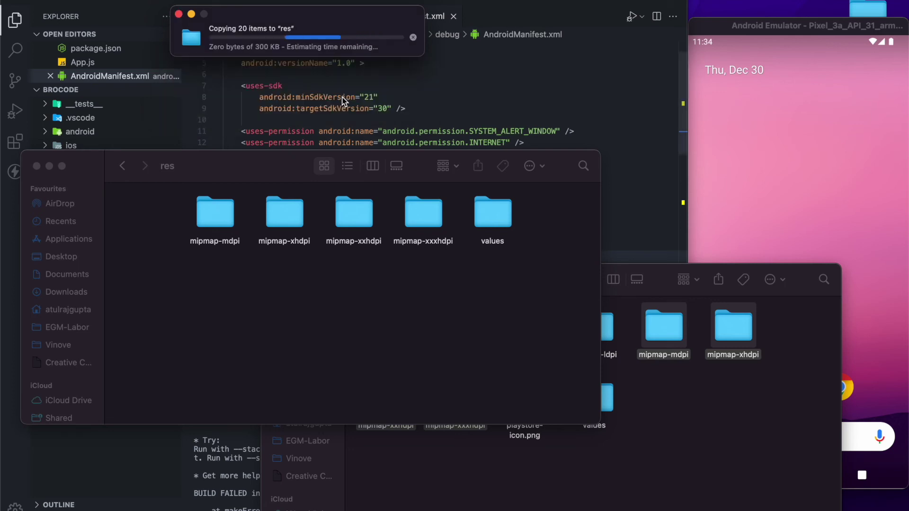
left_click(699, 406)
left_click(277, 280)
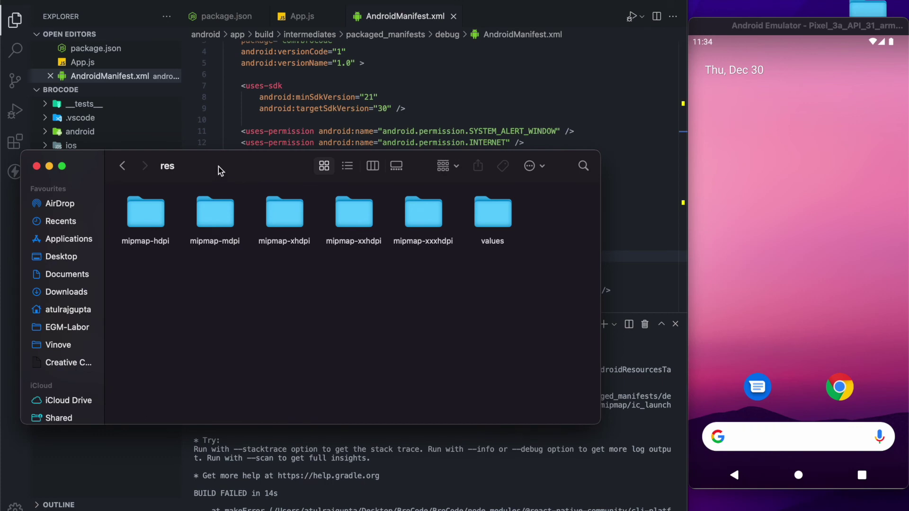
Step: Open mipmap-hdpi to check its new BC launcher images, then return to res
left_click_drag(220, 168, 324, 167)
left_click(232, 227)
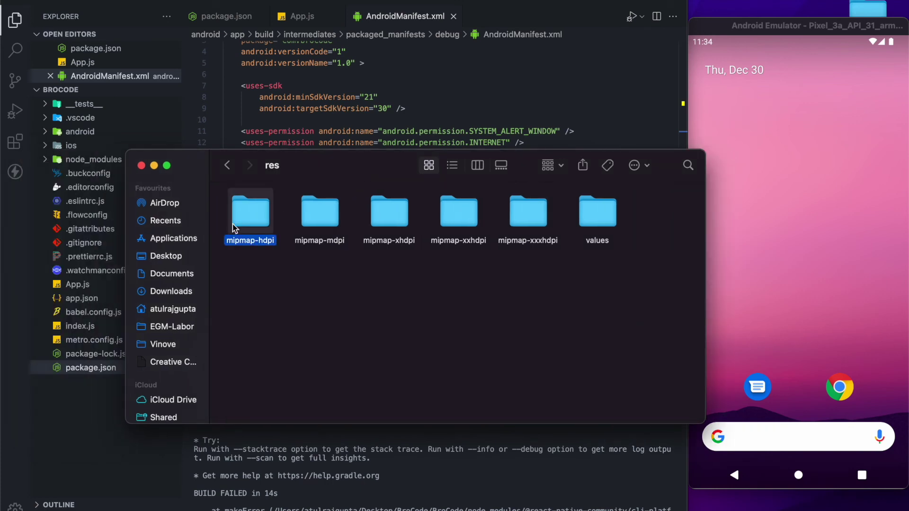
double_click(232, 227)
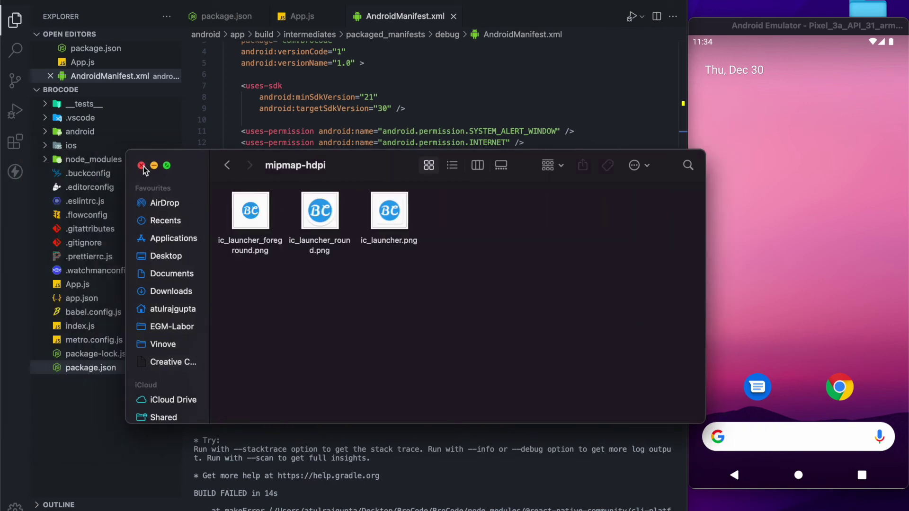
left_click(227, 165)
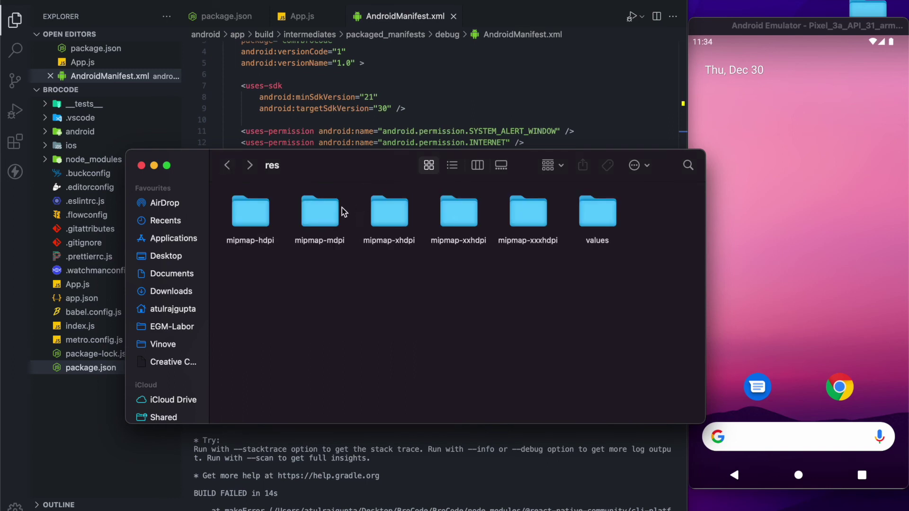
Step: Quick Look ic_launcher_round.png and ic_launcher.png in mipmap-mdpi, then close the Finder window
double_click(321, 213)
left_click(321, 213)
key("space")
key("space")
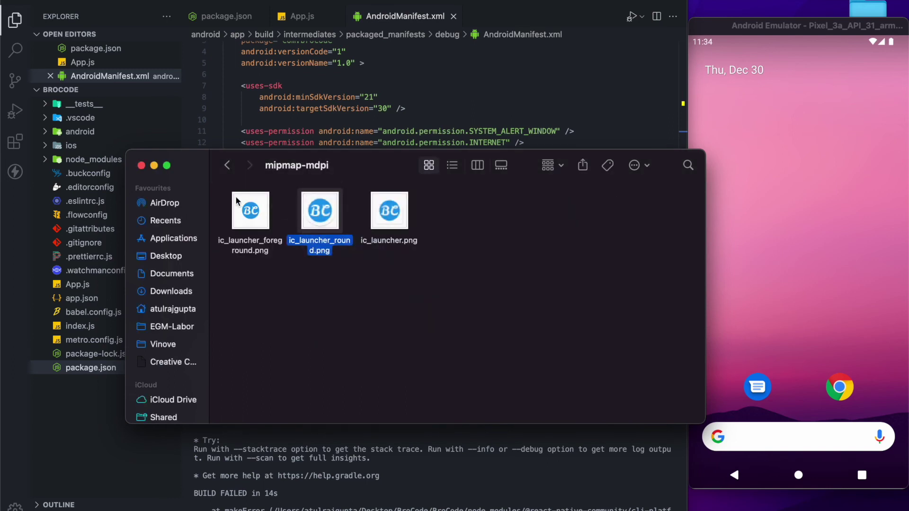
left_click(400, 223)
key("space")
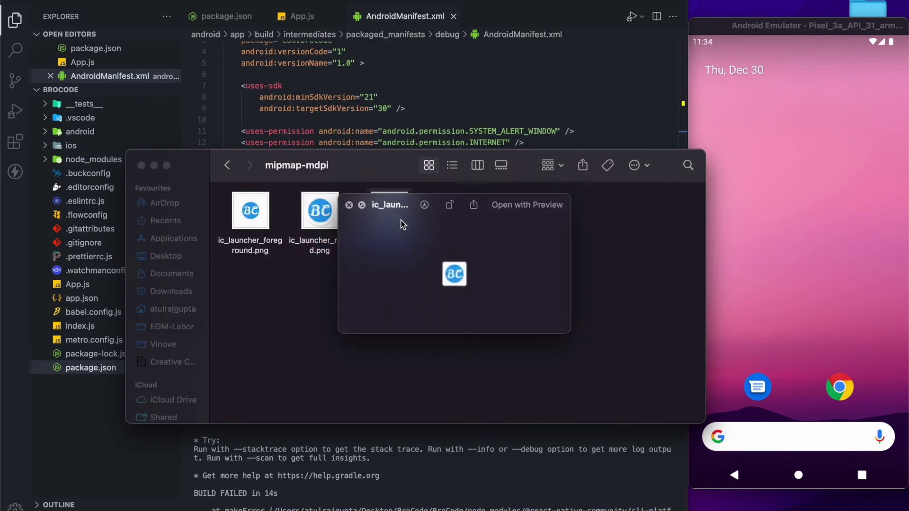
key("space")
left_click(142, 165)
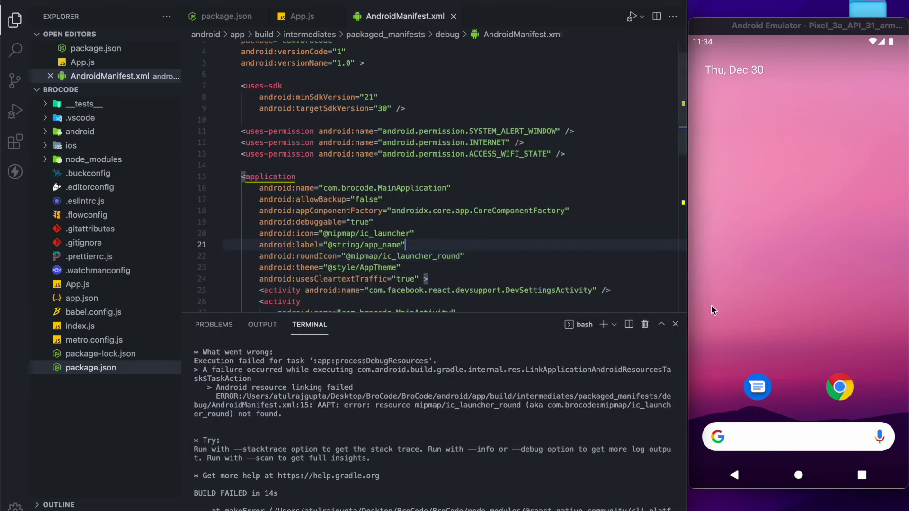
Step: Clear the old failed build output and run 'npm run android' in the terminal
left_click(767, 132)
scroll(782, 173, "down", 2)
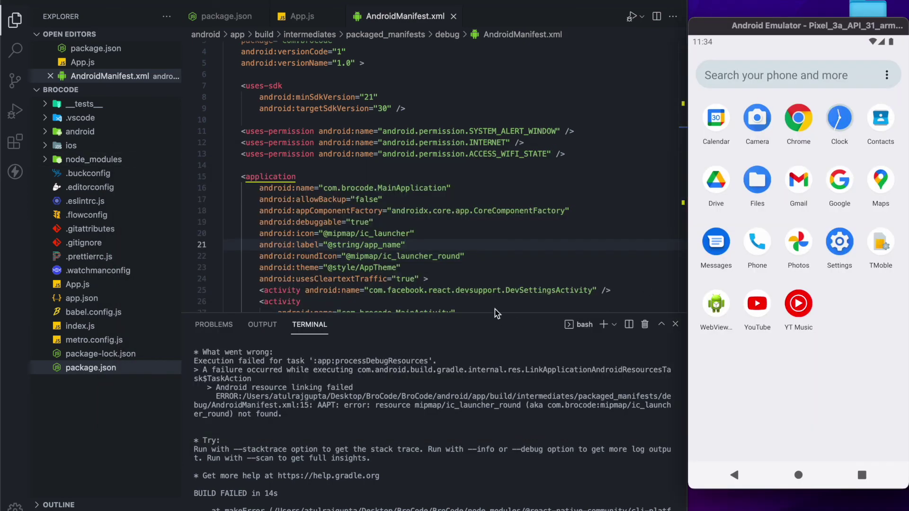
left_click(465, 292)
scroll(459, 456, "down", 3)
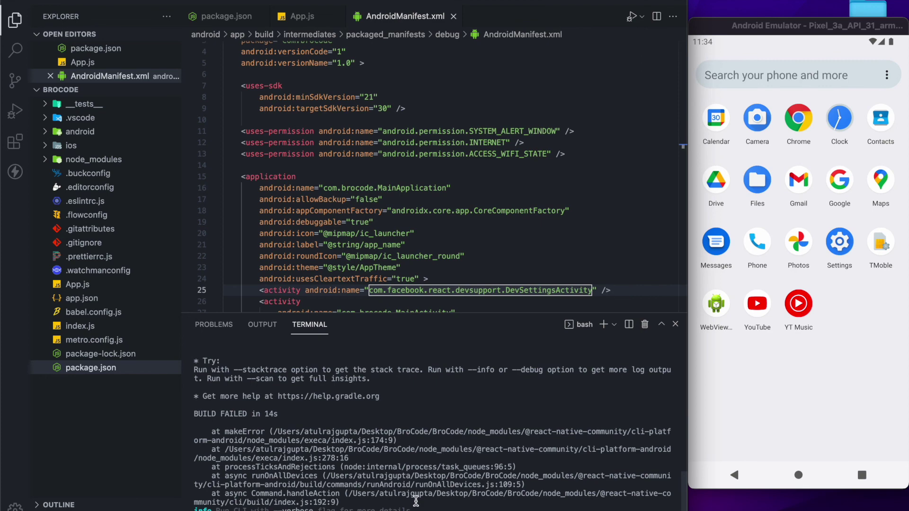
key("super+k")
type("npm run an")
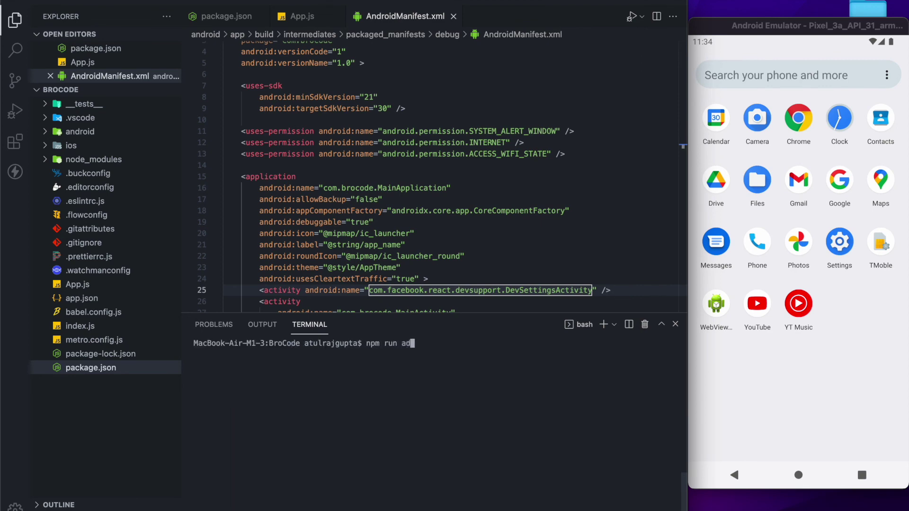
type("droid")
key("Return")
left_click(457, 264)
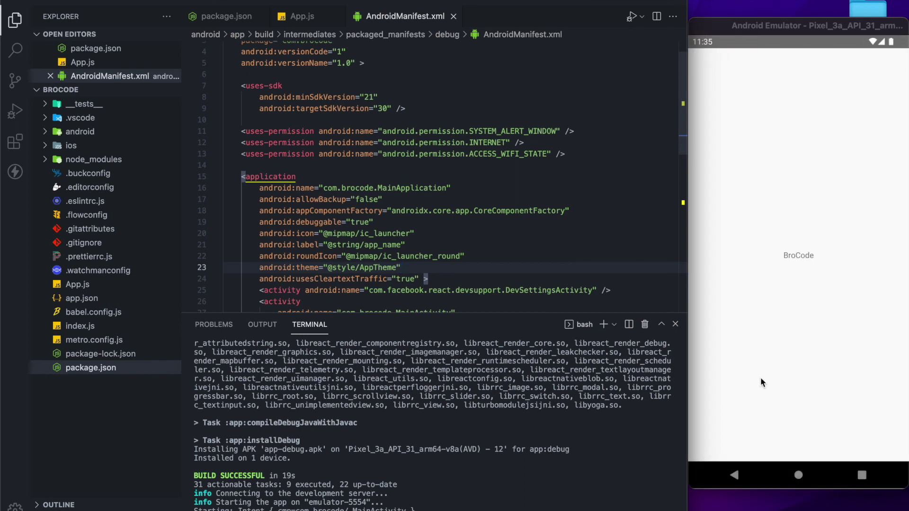
Step: Launch BroCode with its BC icon from the emulator's app drawer
left_click(796, 469)
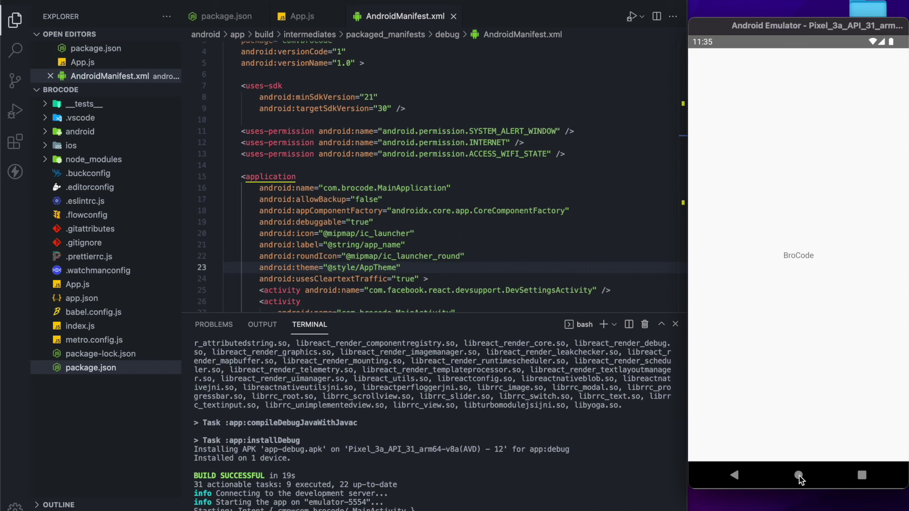
left_click(799, 476)
left_click_drag(795, 398, 771, 175)
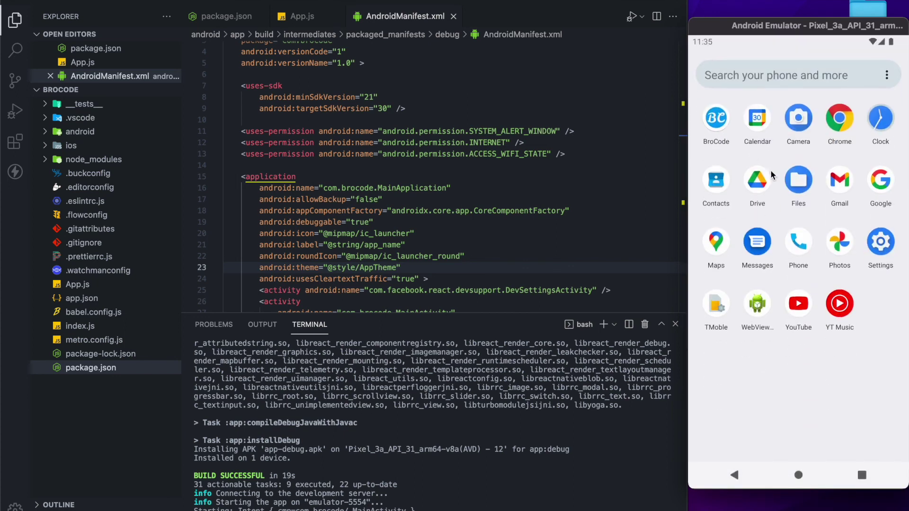
left_click(715, 119)
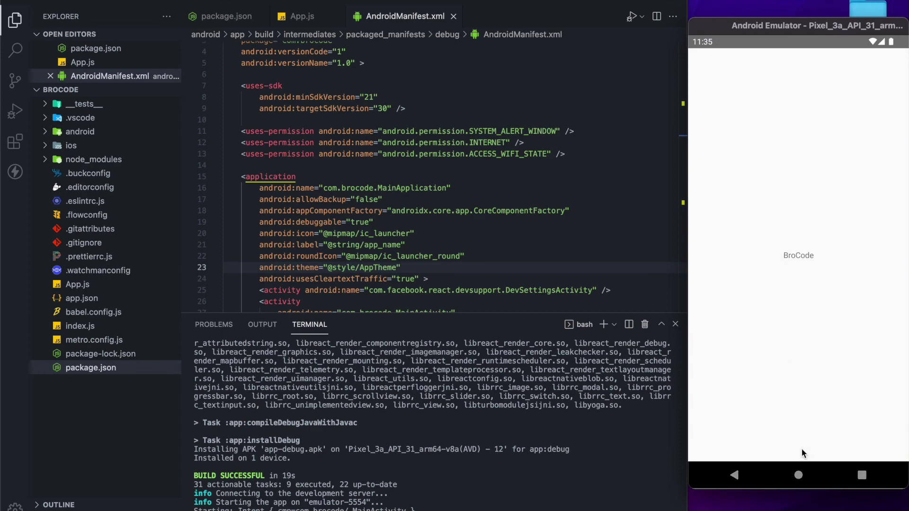